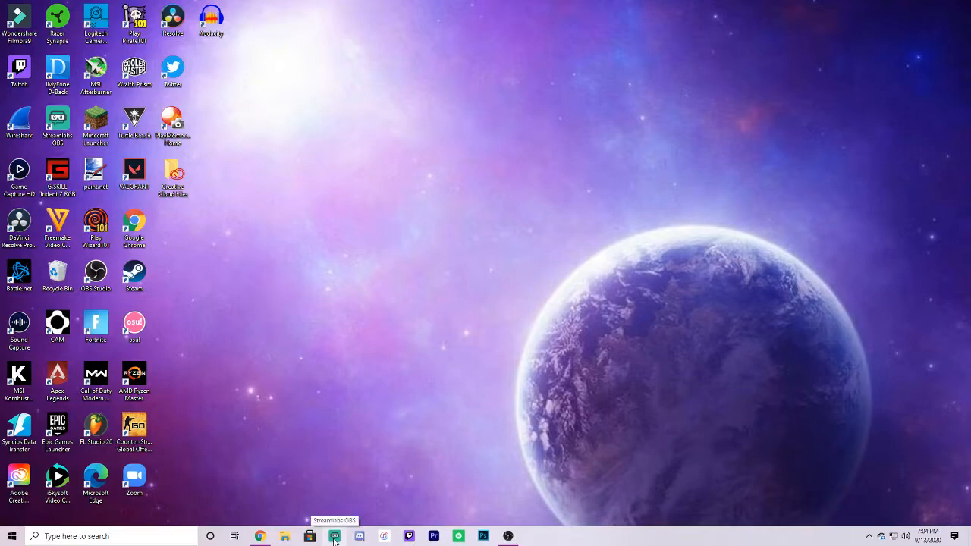
Switch to OBS Studio, review its Stream, Output, Audio and Video settings, and minimize it again
{"action": "left_click", "coordinate": [508, 536]}
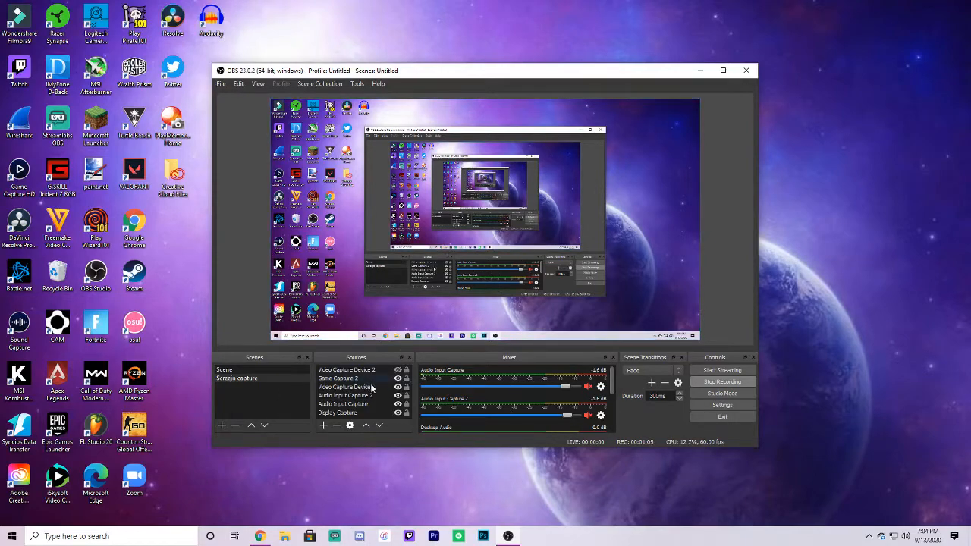
{"action": "scroll", "coordinate": [544, 392], "scroll_direction": "up", "scroll_amount": 3}
{"action": "mouse_move", "coordinate": [608, 381]}
{"action": "left_mouse_down"}
{"action": "mouse_move", "coordinate": [617, 408]}
{"action": "mouse_move", "coordinate": [610, 377]}
{"action": "left_mouse_up"}
{"action": "left_click", "coordinate": [723, 405]}
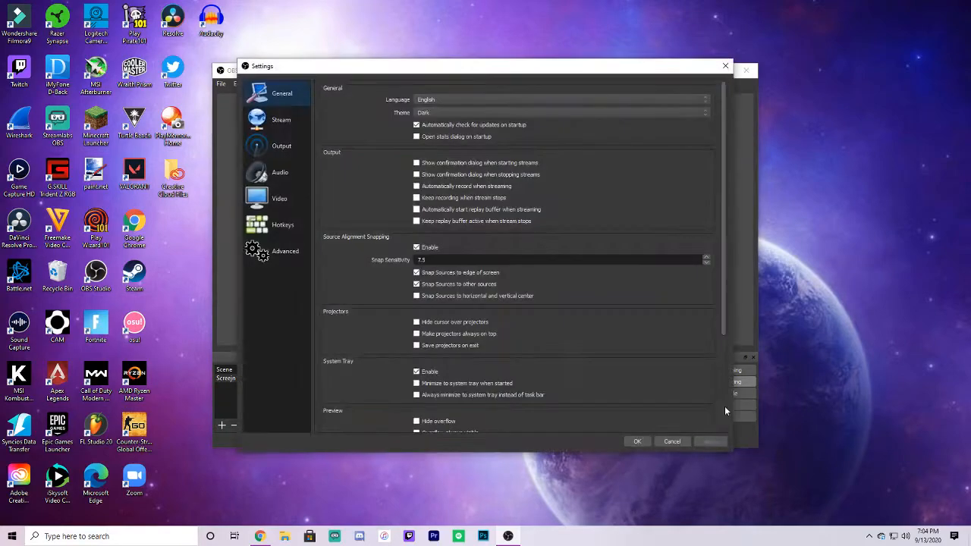
{"action": "left_click", "coordinate": [277, 118]}
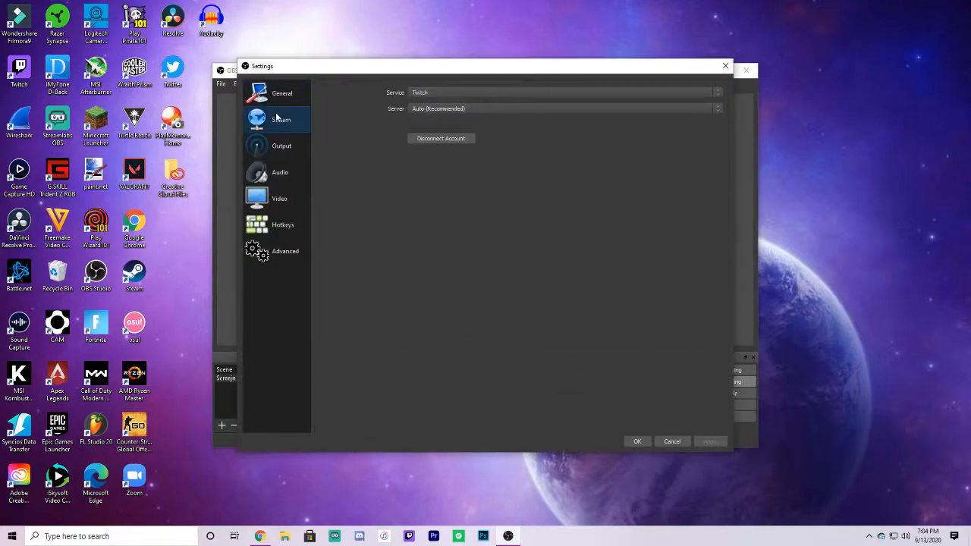
{"action": "left_click", "coordinate": [284, 152]}
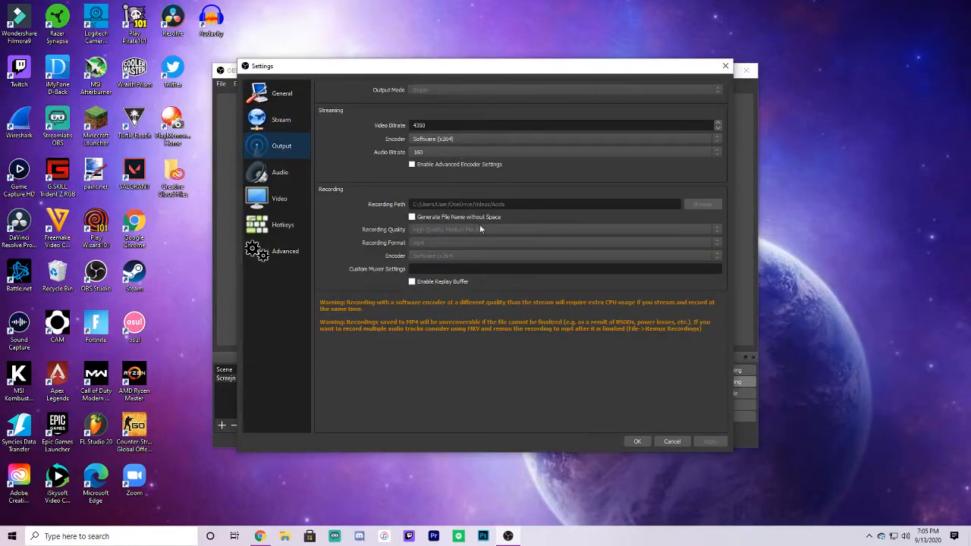
{"action": "left_click", "coordinate": [290, 175]}
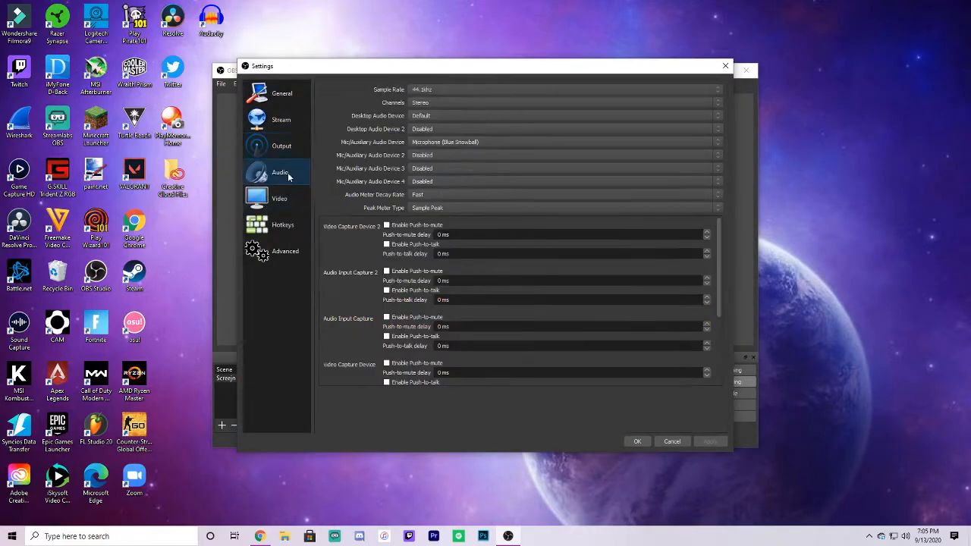
{"action": "left_click", "coordinate": [276, 204]}
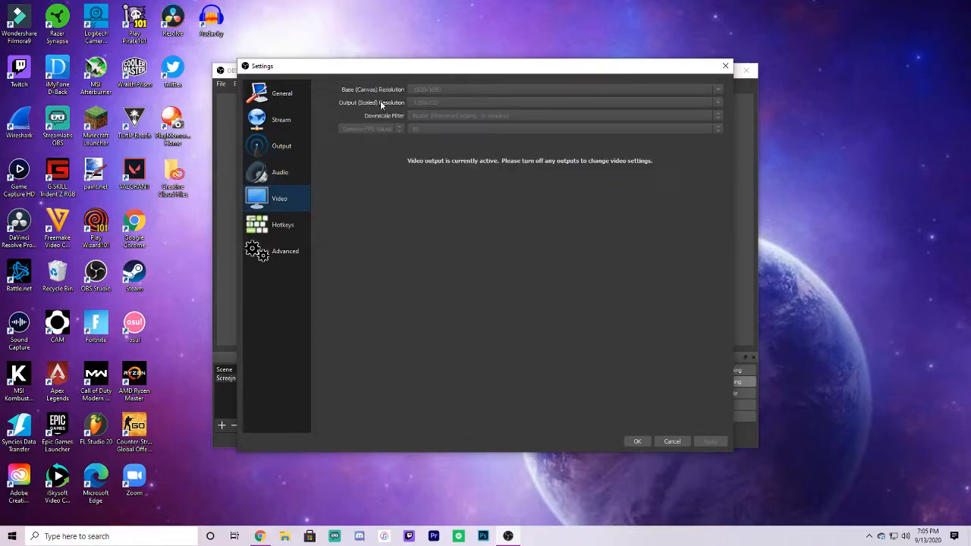
{"action": "left_click", "coordinate": [296, 158]}
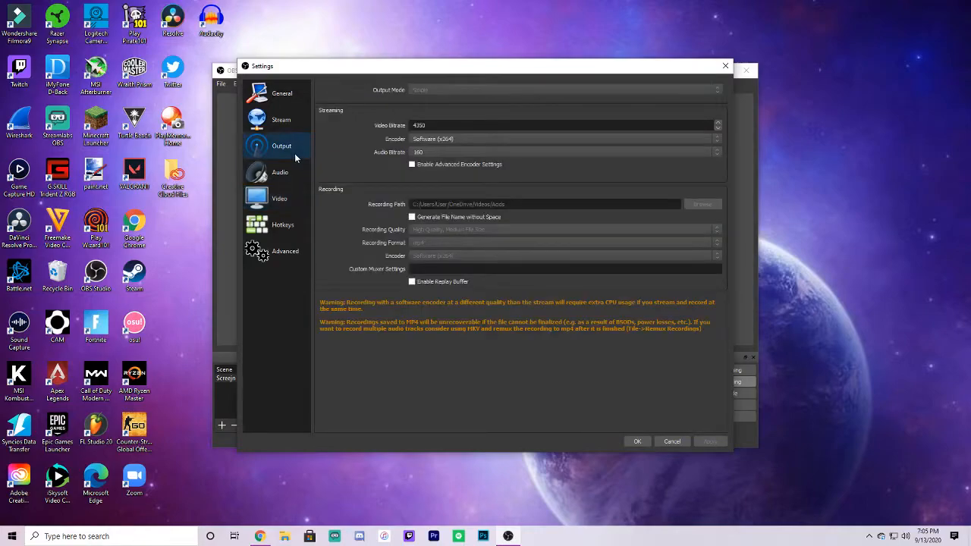
{"action": "left_click", "coordinate": [282, 121]}
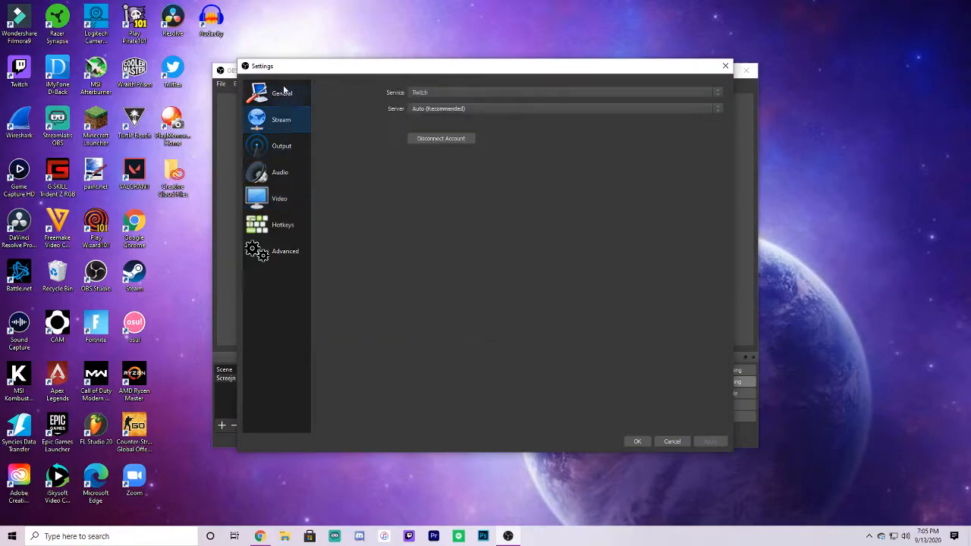
{"action": "left_click", "coordinate": [286, 92]}
{"action": "left_click", "coordinate": [725, 66]}
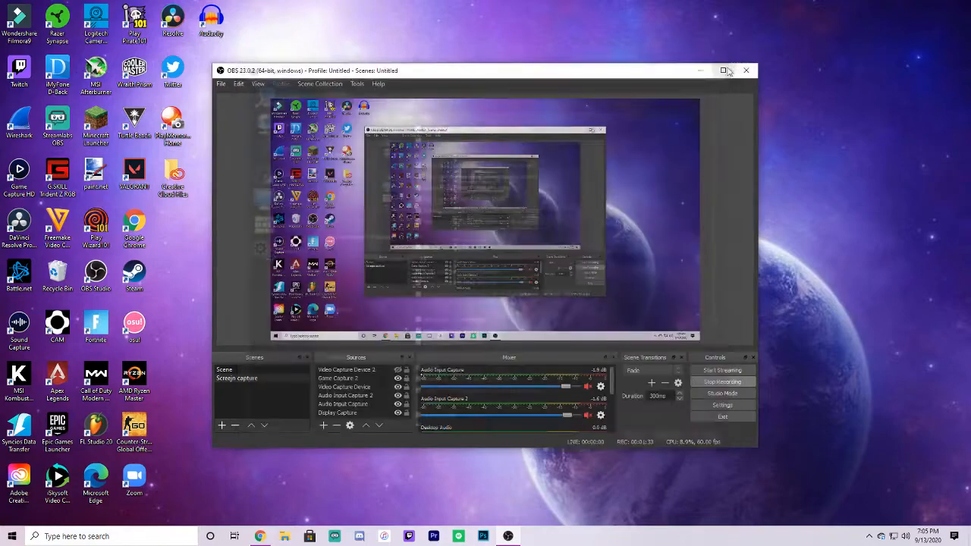
{"action": "left_click", "coordinate": [702, 70]}
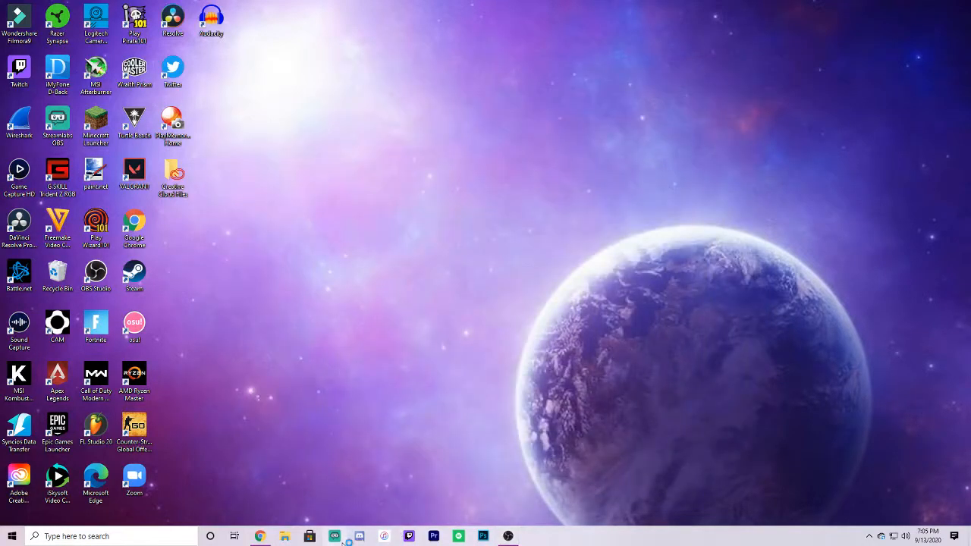
Switch to Streamlabs OBS and open the settings of the Logitech webcam source in the 16:9 folder
{"action": "left_click", "coordinate": [334, 536]}
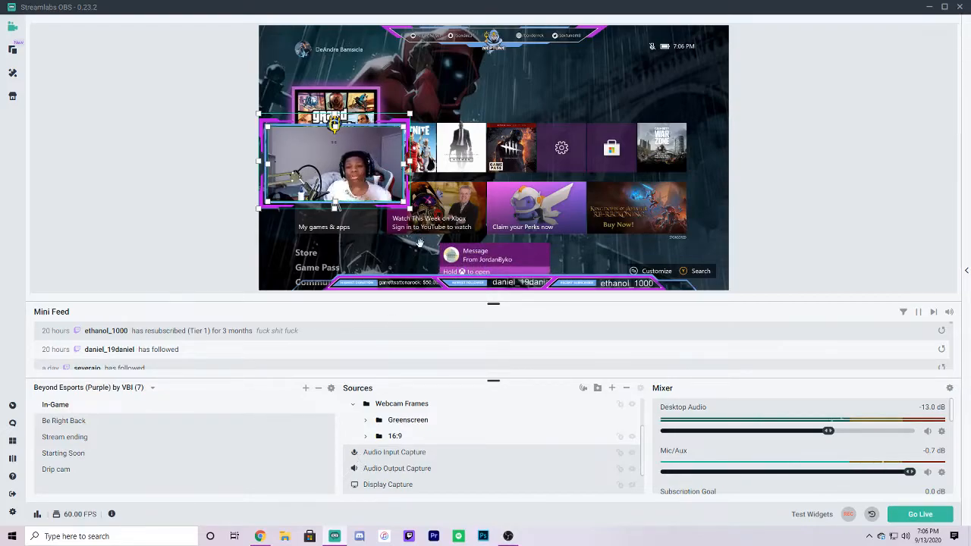
{"action": "left_click", "coordinate": [369, 439]}
{"action": "left_click_drag", "start_coordinate": [402, 468], "coordinate": [402, 472]}
{"action": "double_click", "coordinate": [402, 470]}
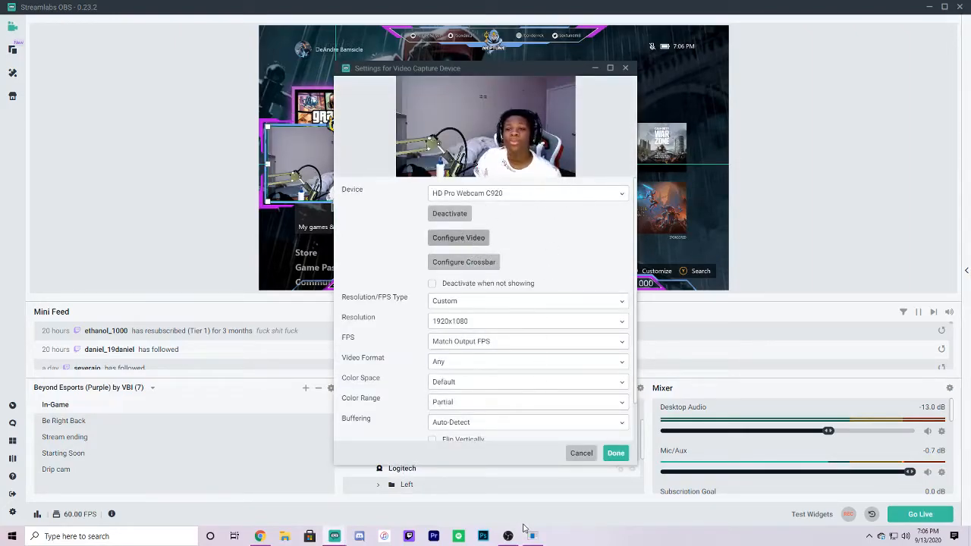
Set the webcam's camera control zoom to about 170 and accept the video capture device settings
{"action": "left_click", "coordinate": [534, 536]}
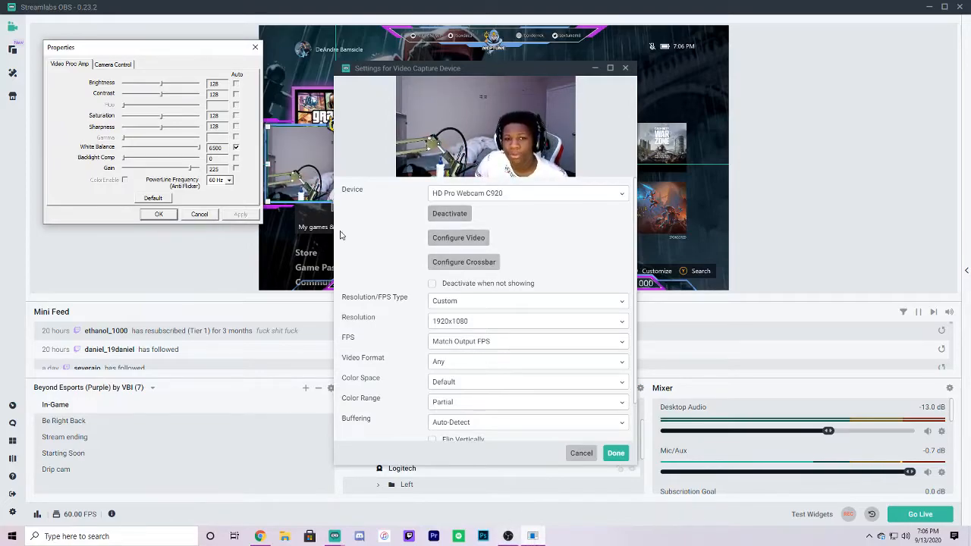
{"action": "left_click", "coordinate": [112, 64]}
{"action": "left_click", "coordinate": [111, 88]}
{"action": "left_click_drag", "start_coordinate": [112, 88], "coordinate": [123, 89]}
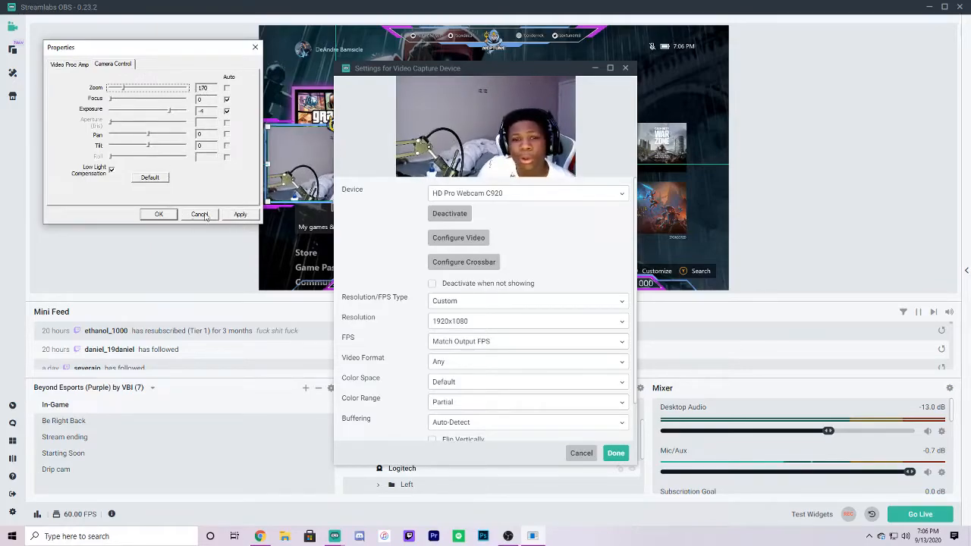
{"action": "left_click", "coordinate": [159, 214]}
{"action": "left_click", "coordinate": [616, 453]}
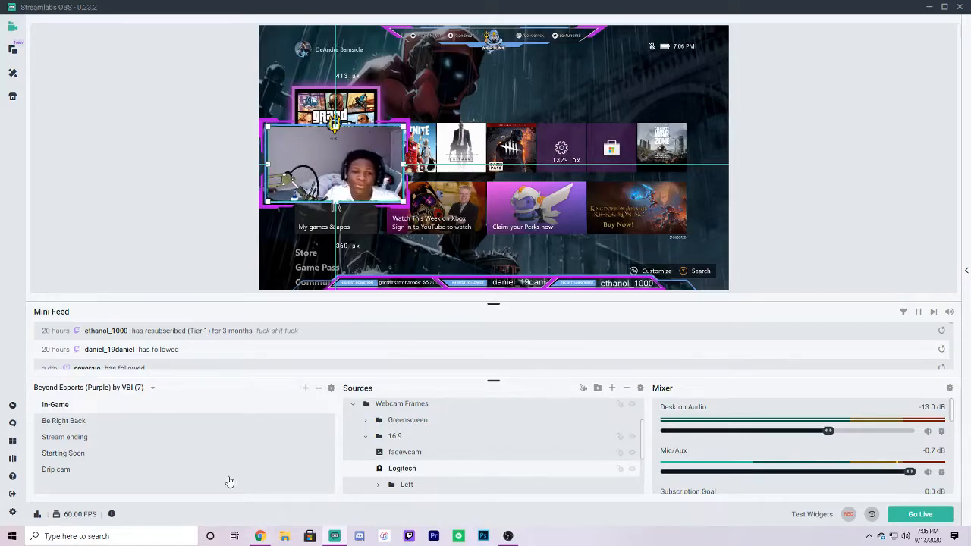
Preview the Be Right Back, Stream ending, Starting Soon and Drip cam scenes, and return to In-Game
{"action": "left_click", "coordinate": [166, 425]}
{"action": "left_click", "coordinate": [162, 437]}
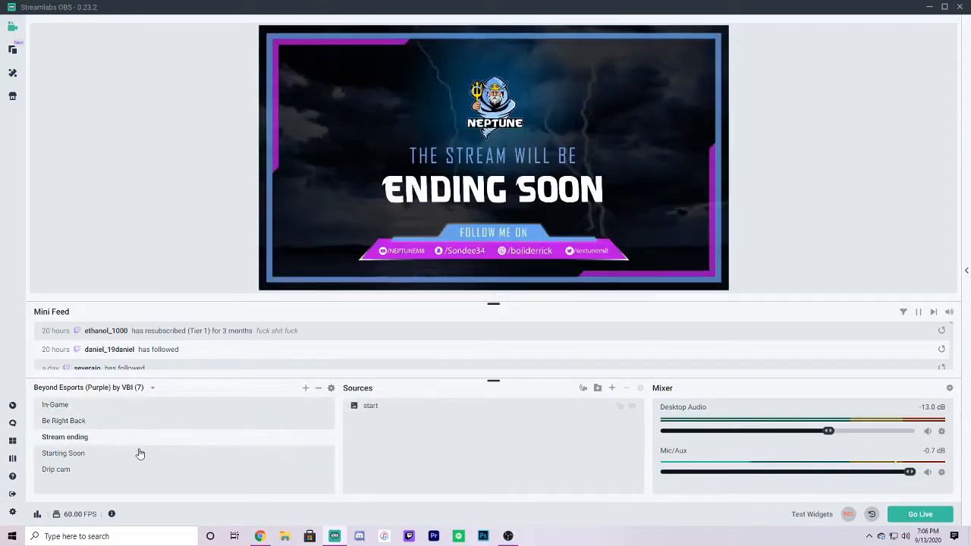
{"action": "left_click", "coordinate": [135, 454]}
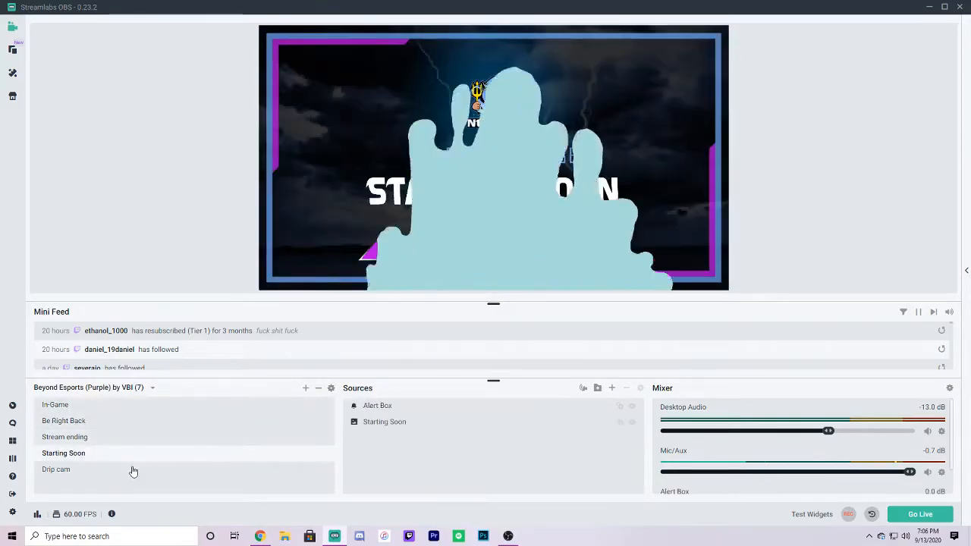
{"action": "left_click", "coordinate": [133, 470]}
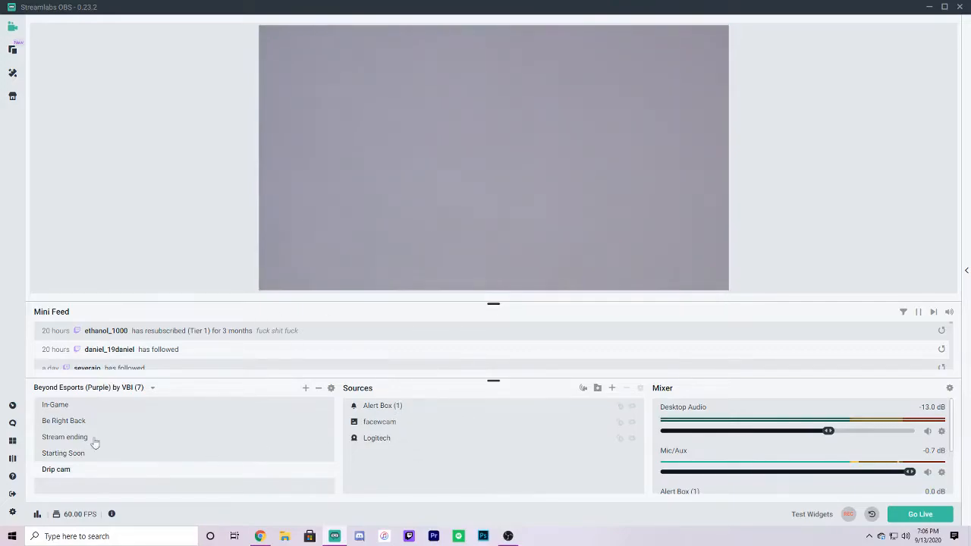
{"action": "left_click", "coordinate": [75, 404]}
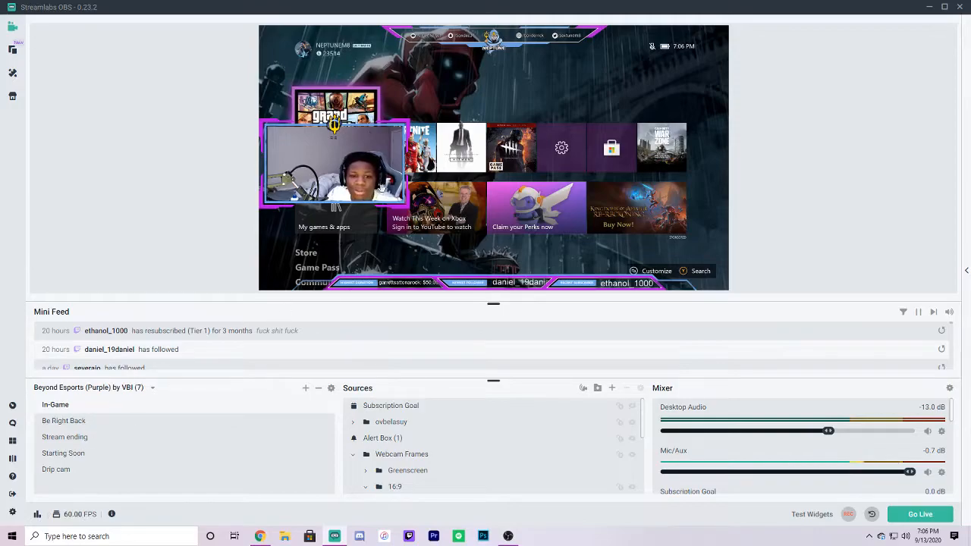
Inspect the Elgato source's video capture device settings and close them without changes
{"action": "scroll", "coordinate": [384, 408], "scroll_direction": "down", "scroll_amount": 5}
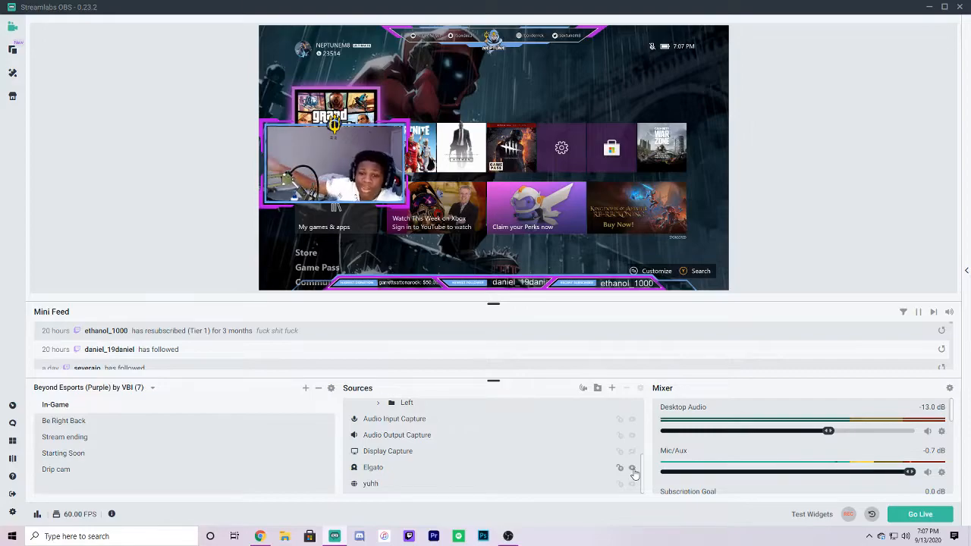
{"action": "double_click", "coordinate": [370, 469]}
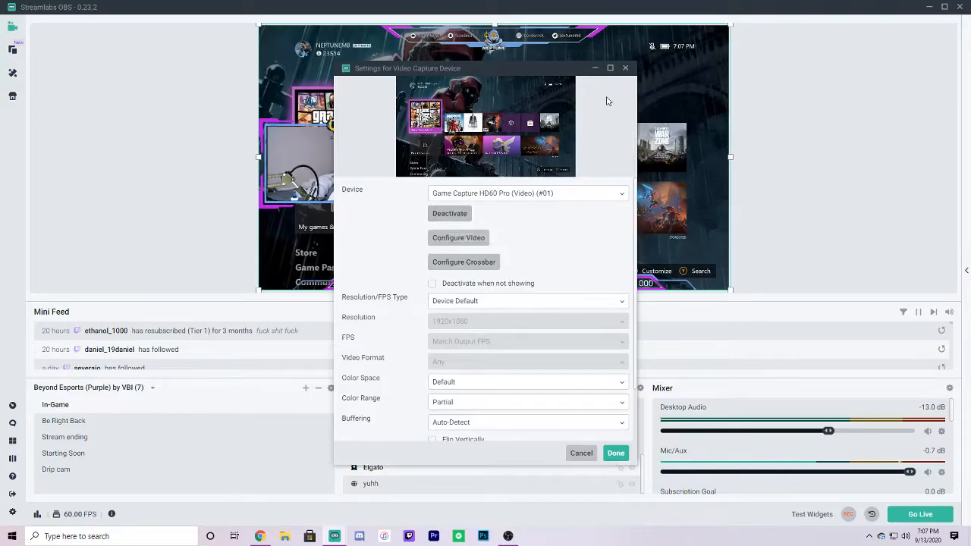
{"action": "left_click", "coordinate": [627, 69]}
Examine the Window Capture, Display Capture and Game Capture source descriptions without adding a source
{"action": "left_click", "coordinate": [612, 388]}
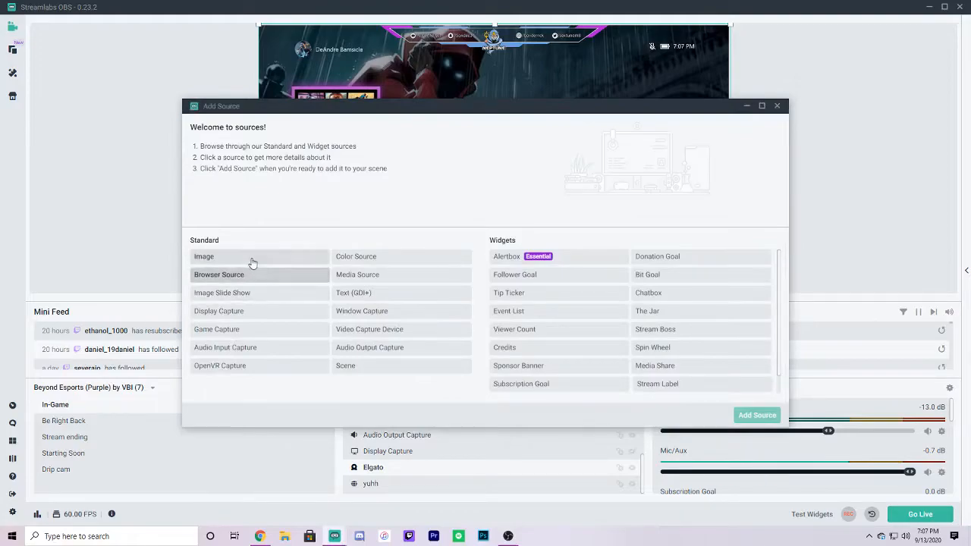
{"action": "left_click", "coordinate": [384, 317]}
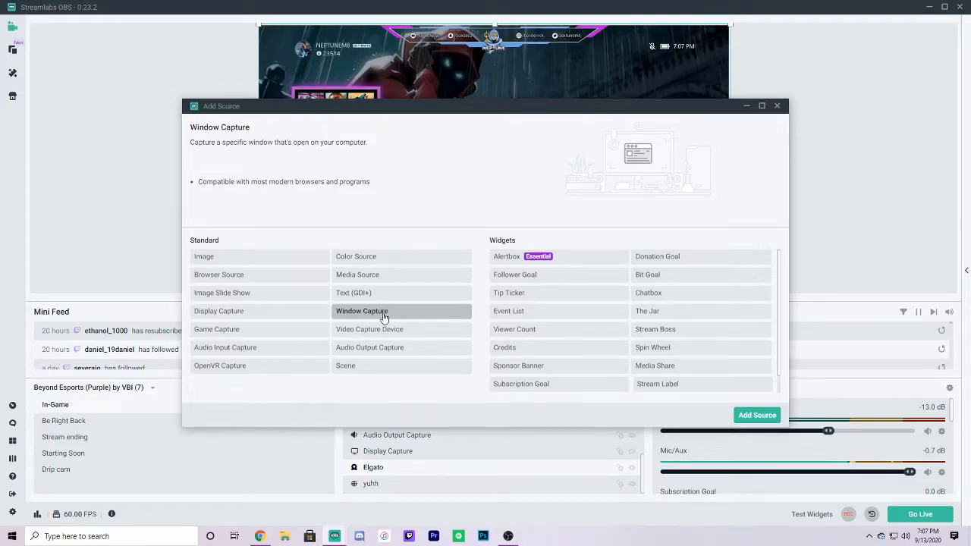
{"action": "left_click", "coordinate": [243, 316]}
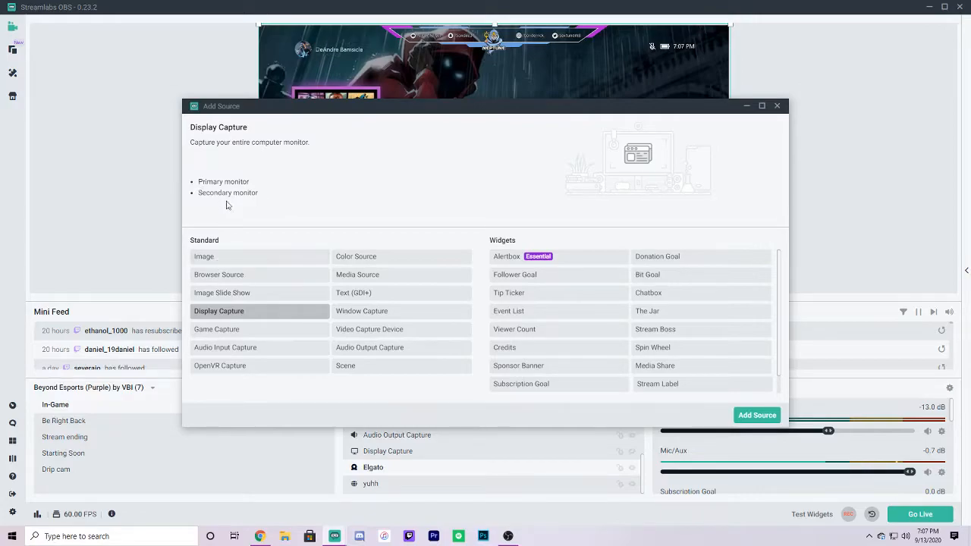
{"action": "left_click_drag", "start_coordinate": [241, 106], "coordinate": [255, 124]}
{"action": "left_click", "coordinate": [265, 343]}
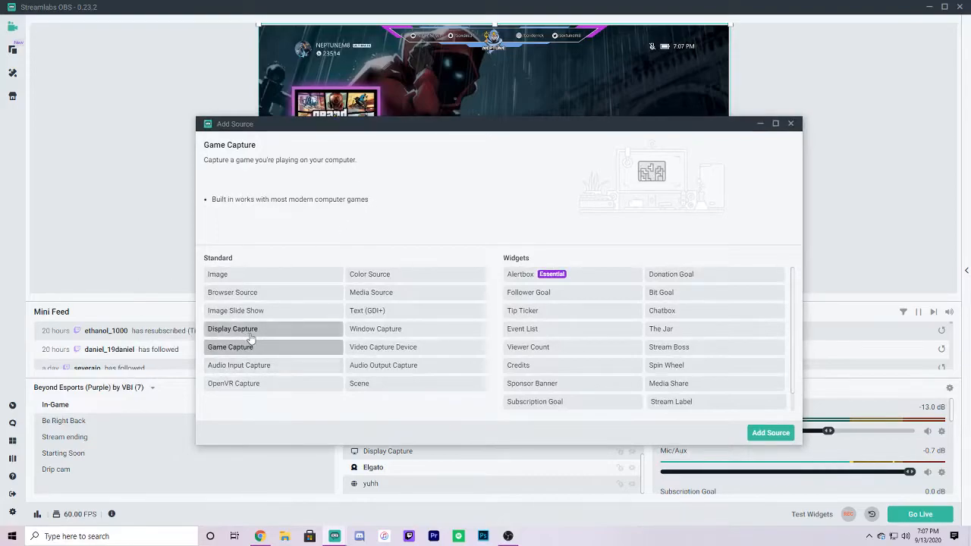
{"action": "scroll", "coordinate": [558, 283], "scroll_direction": "down", "scroll_amount": 1}
{"action": "scroll", "coordinate": [636, 340], "scroll_direction": "up", "scroll_amount": 1}
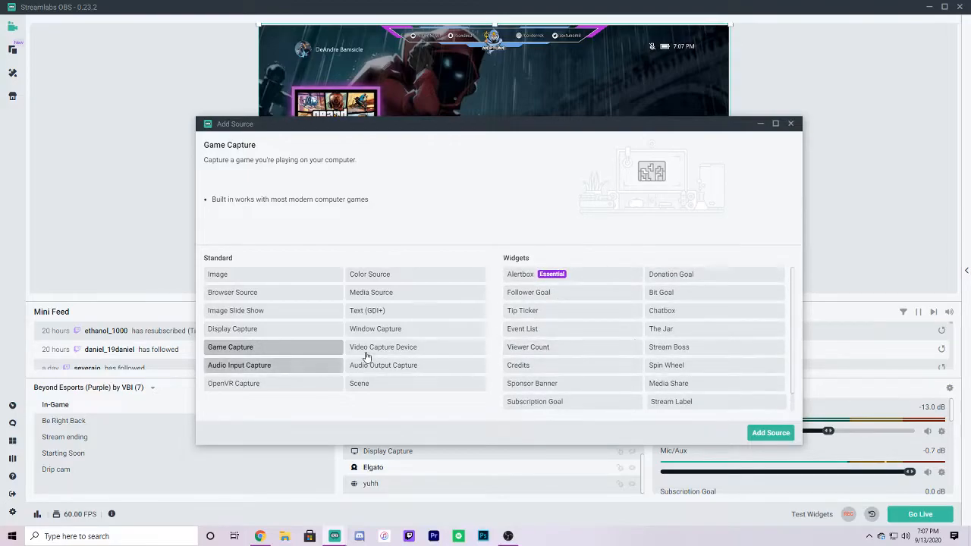
{"action": "left_click", "coordinate": [791, 124]}
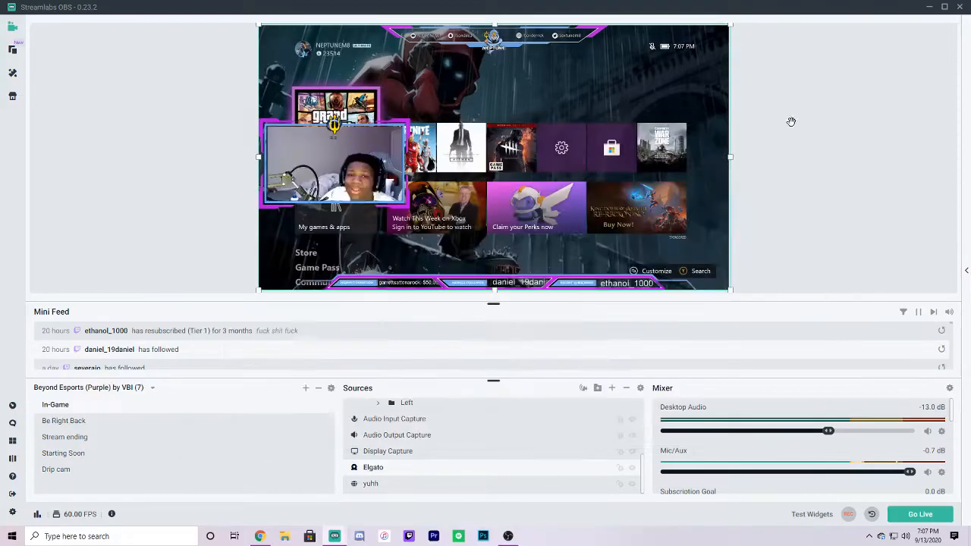
Review the available stream destinations and the streaming output settings, and close the settings
{"action": "left_click", "coordinate": [12, 512]}
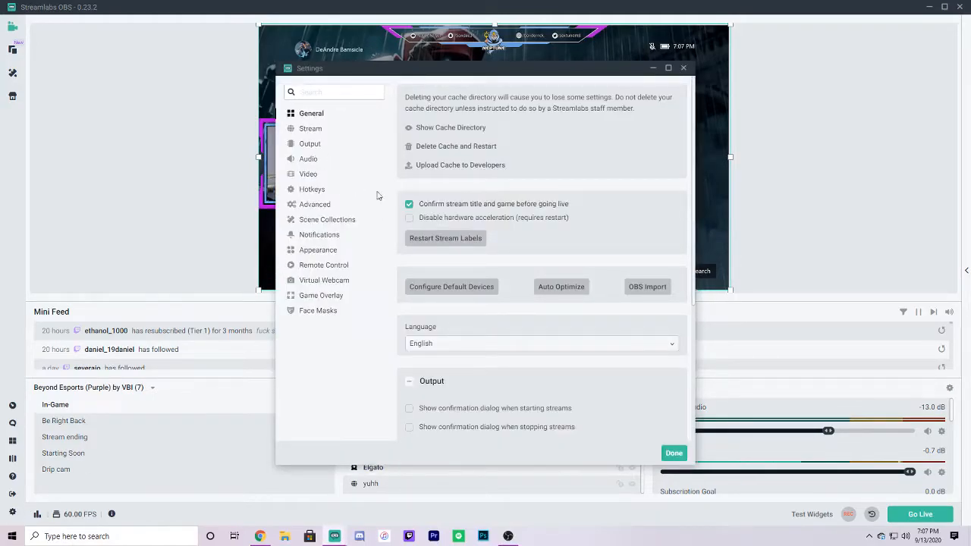
{"action": "left_click", "coordinate": [307, 128]}
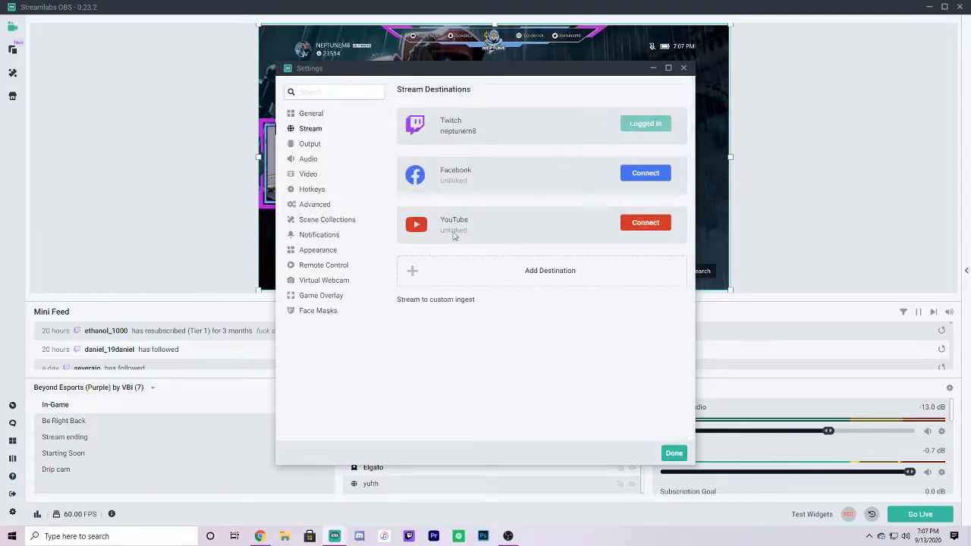
{"action": "left_click", "coordinate": [308, 145]}
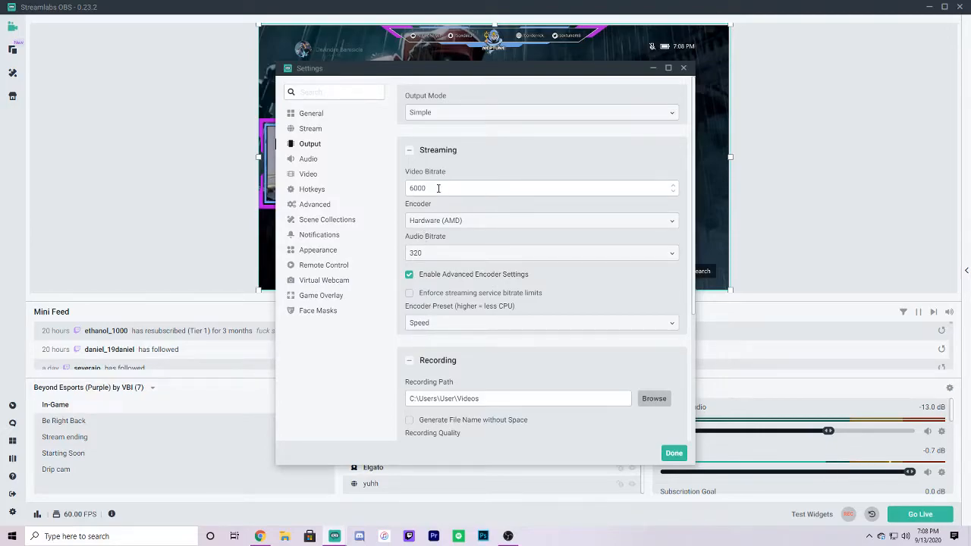
{"action": "left_click", "coordinate": [81, 518]}
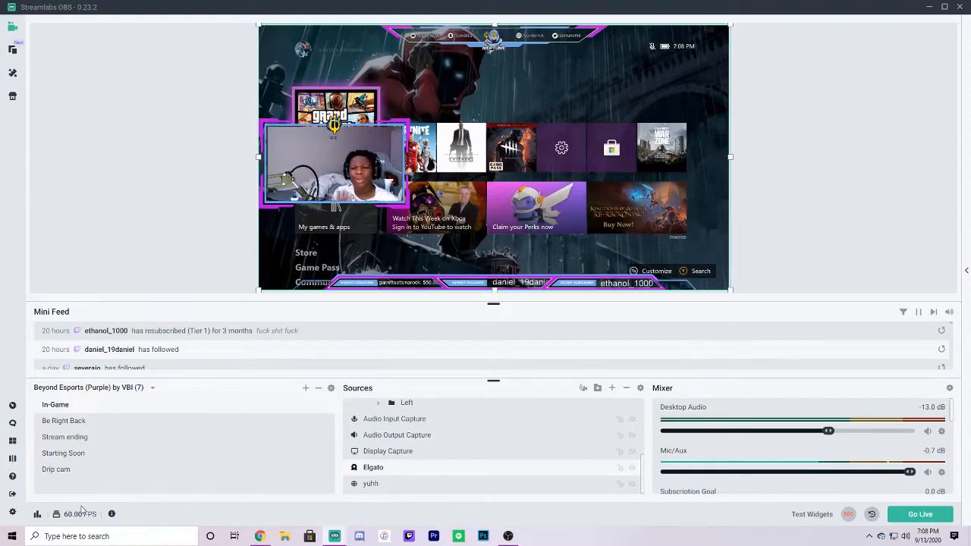
Reopen the output settings and select Hardware (AMD) as the streaming encoder
{"action": "left_click", "coordinate": [12, 512]}
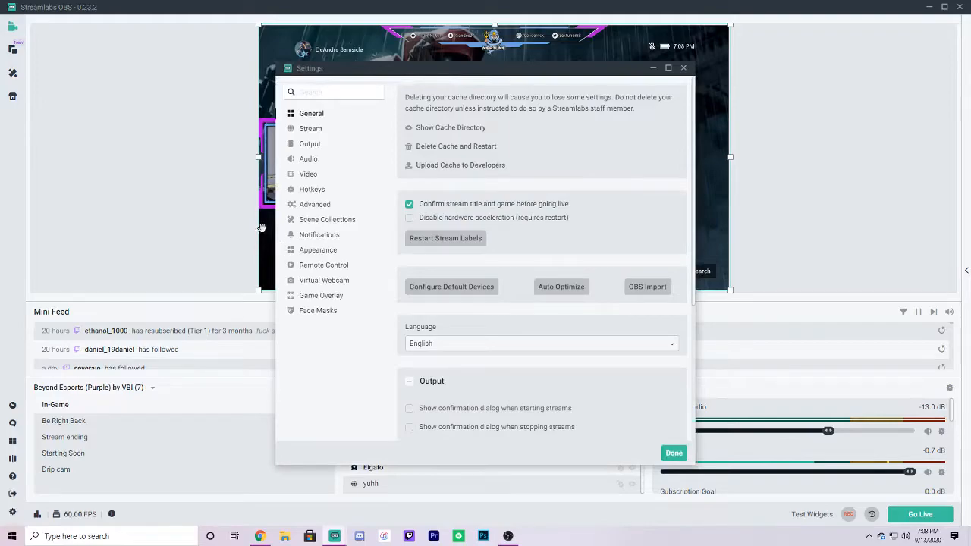
{"action": "left_click", "coordinate": [308, 144]}
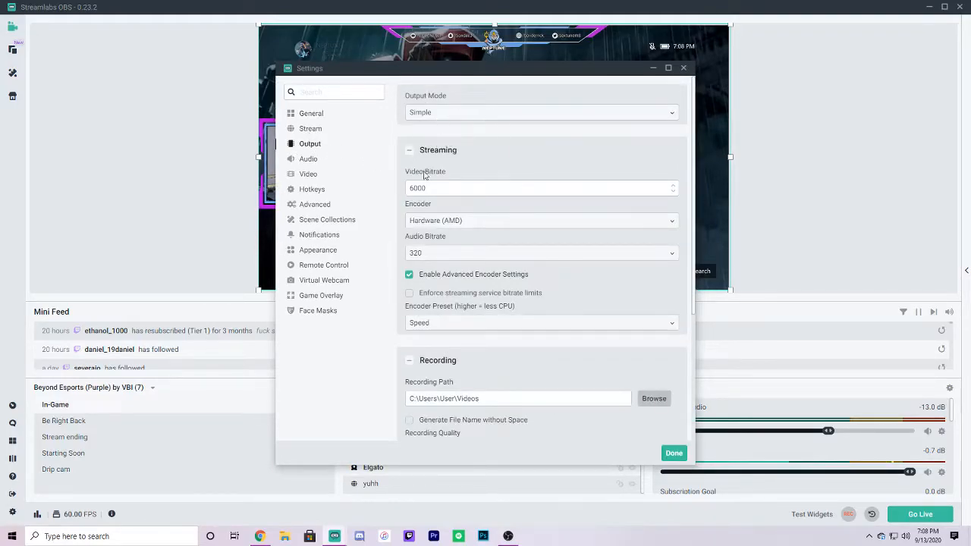
{"action": "left_click", "coordinate": [436, 226]}
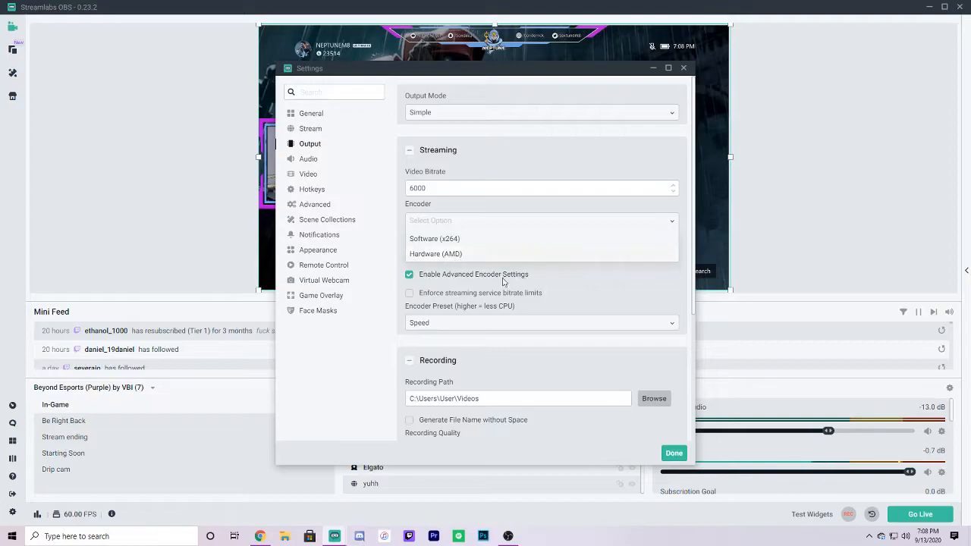
{"action": "left_click", "coordinate": [553, 260]}
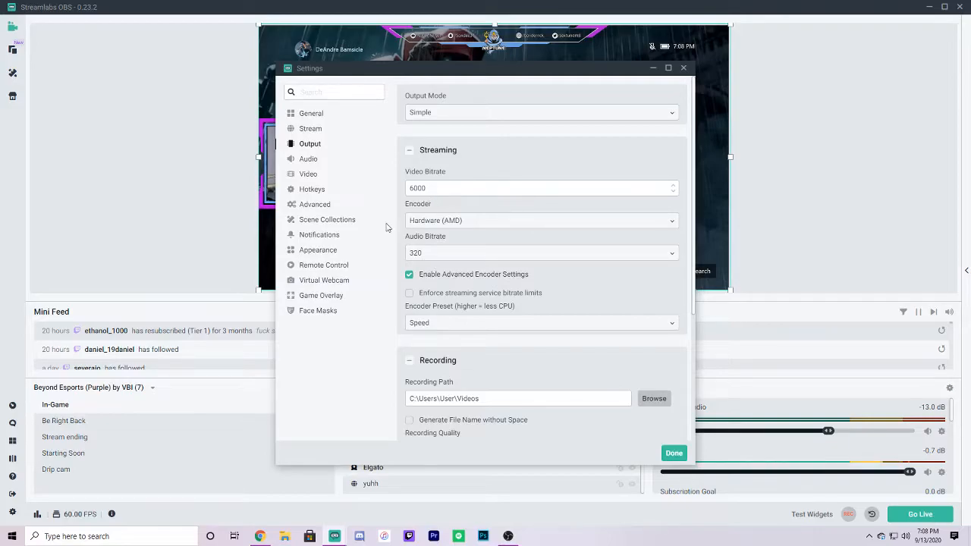
Review the recording and replay buffer output settings, and check the audio device settings
{"action": "scroll", "coordinate": [489, 301], "scroll_direction": "down", "scroll_amount": 2}
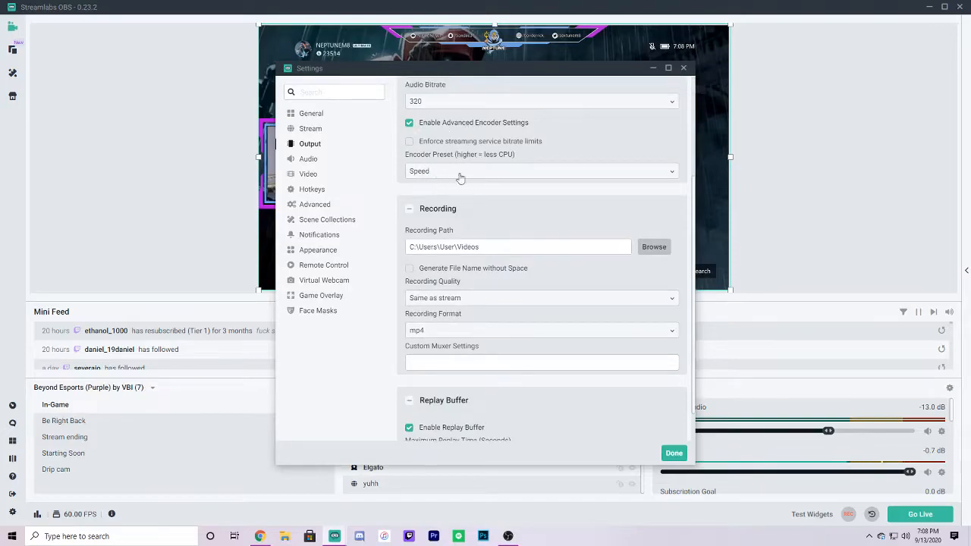
{"action": "scroll", "coordinate": [477, 258], "scroll_direction": "down", "scroll_amount": 1}
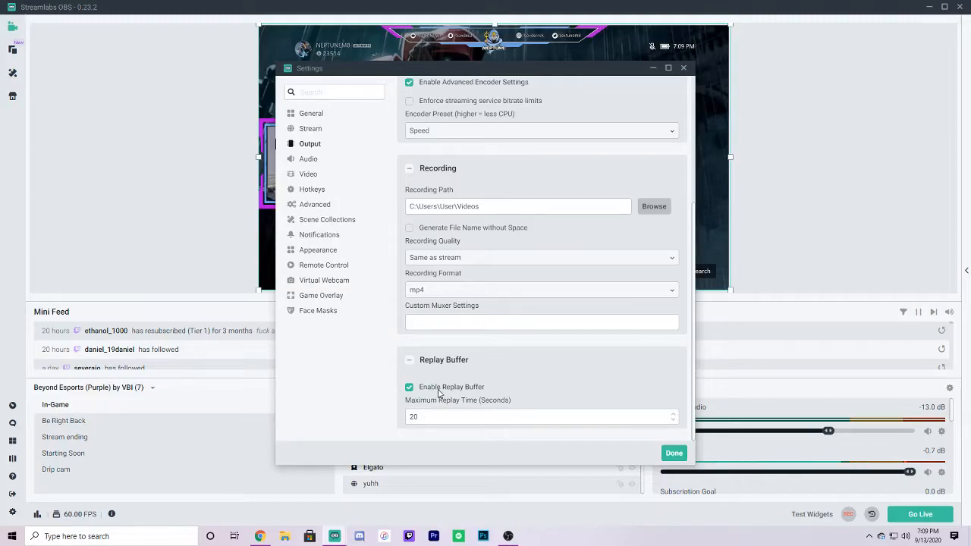
{"action": "left_click", "coordinate": [298, 159]}
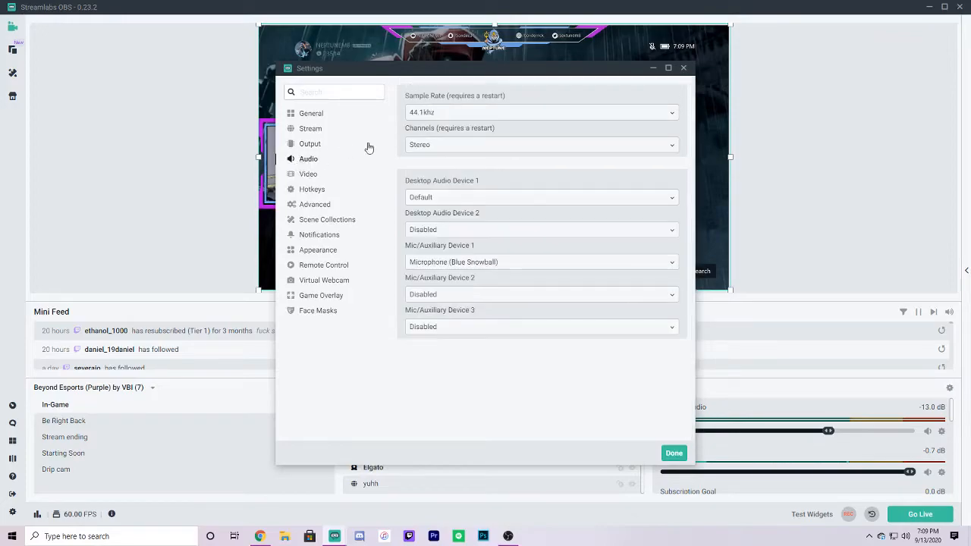
Examine the output and base canvas resolution options in the video settings without changing them
{"action": "left_click", "coordinate": [311, 181]}
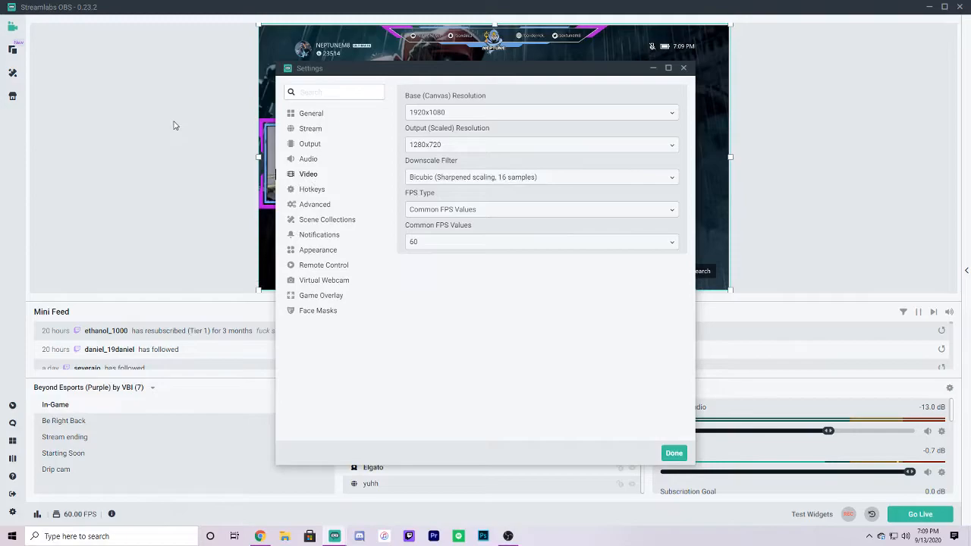
{"action": "left_click", "coordinate": [447, 144]}
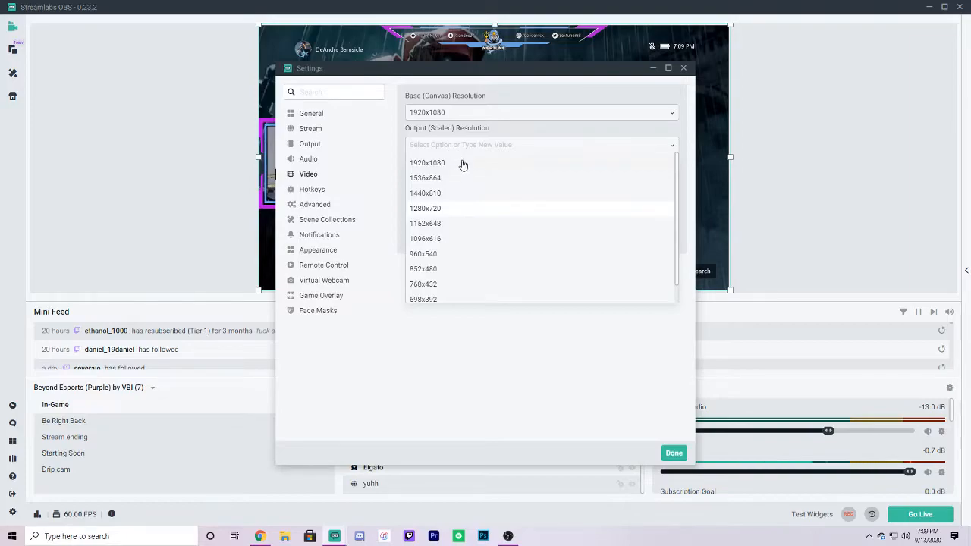
{"action": "left_click", "coordinate": [670, 150]}
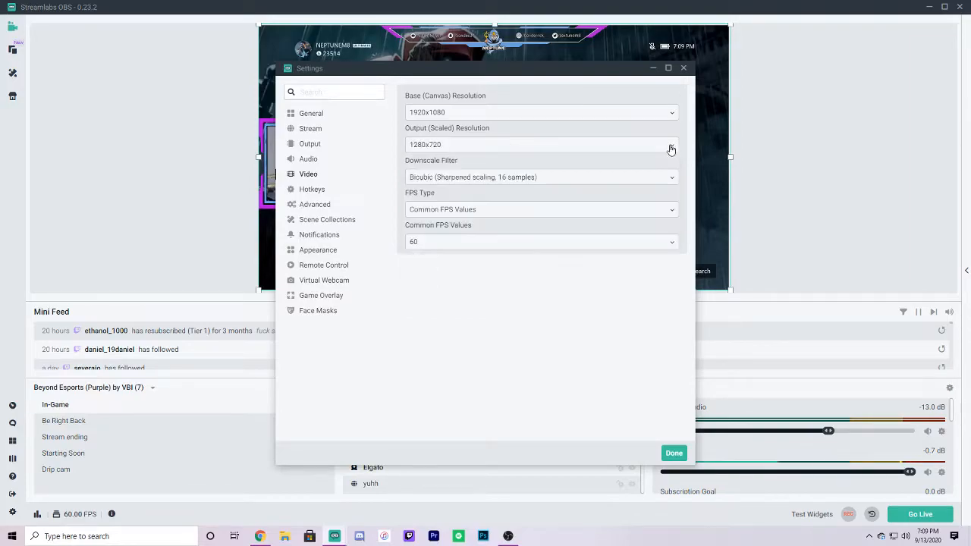
{"action": "left_click", "coordinate": [470, 116]}
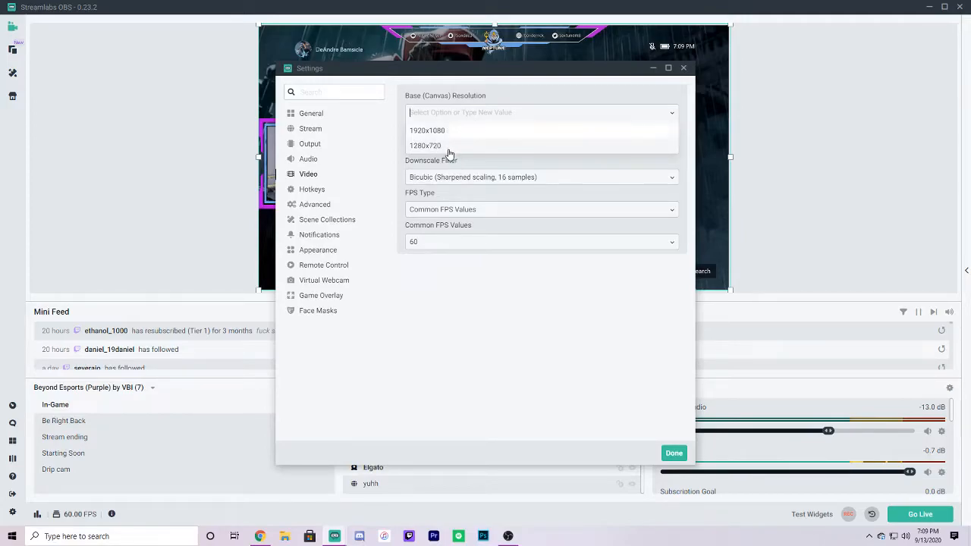
{"action": "left_click", "coordinate": [672, 116]}
Examine the common FPS values and recheck the output resolution choices, keeping the current selections
{"action": "left_click", "coordinate": [472, 248]}
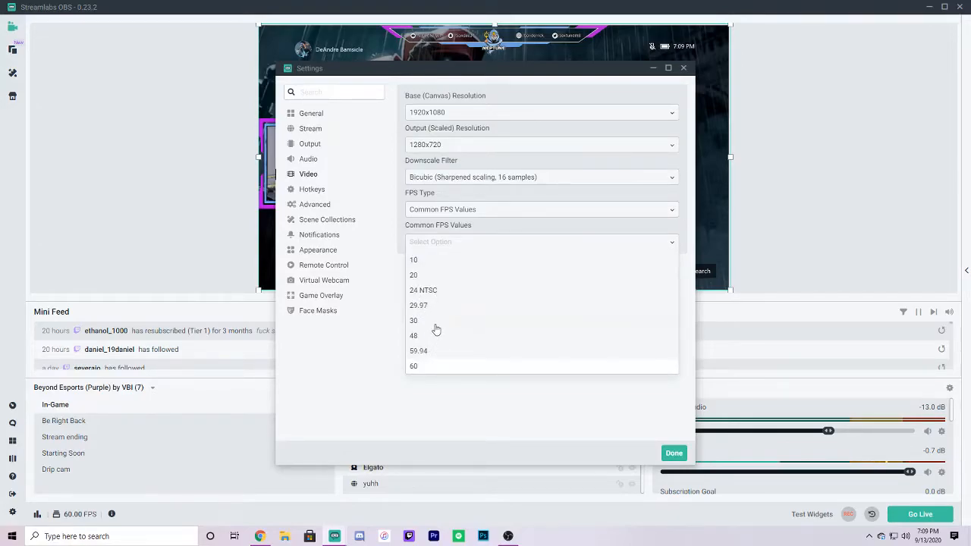
{"action": "left_click", "coordinate": [673, 240]}
{"action": "left_click", "coordinate": [629, 246]}
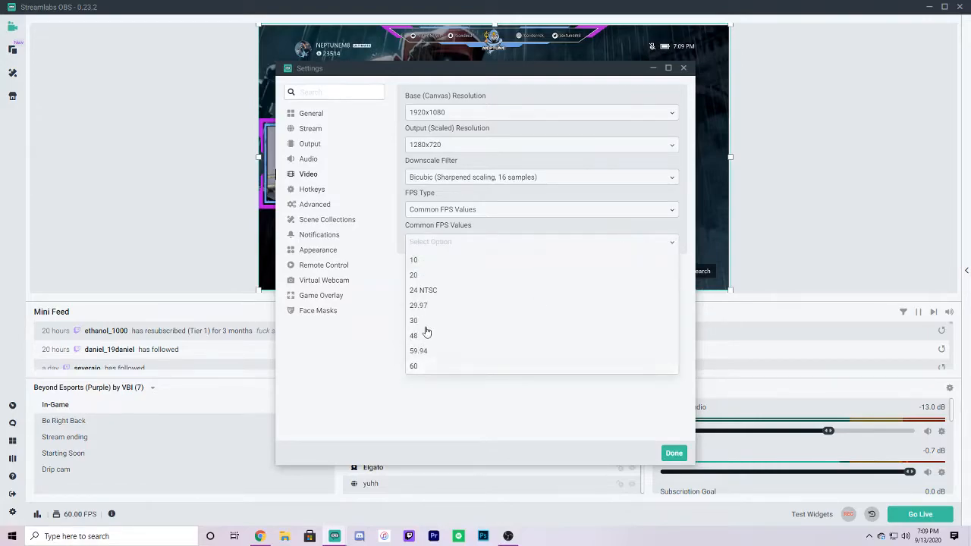
{"action": "left_click", "coordinate": [672, 244]}
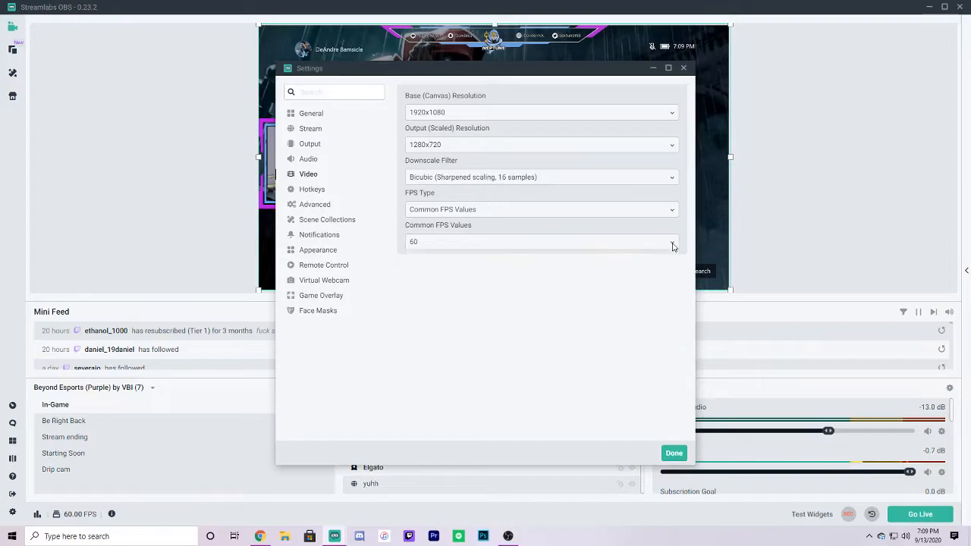
{"action": "left_click", "coordinate": [455, 146]}
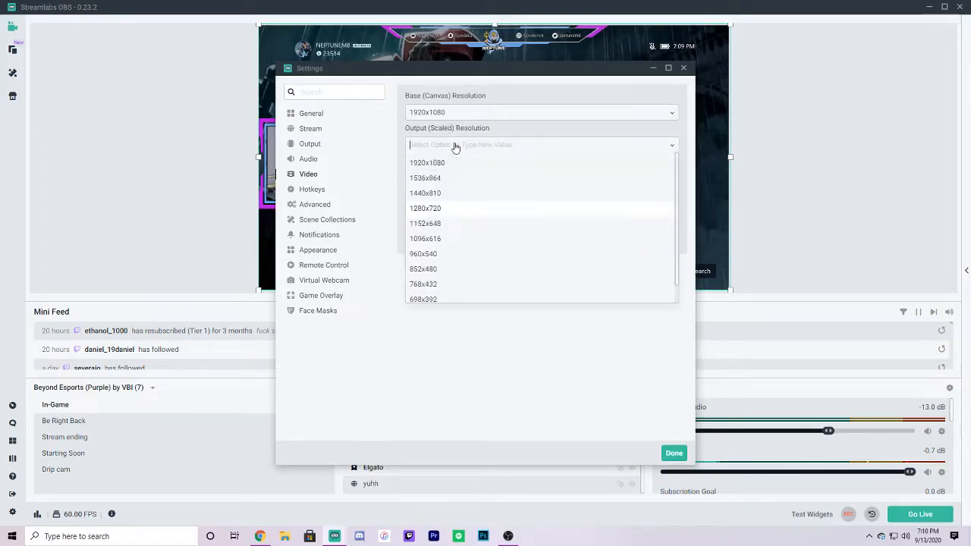
{"action": "left_click", "coordinate": [672, 148]}
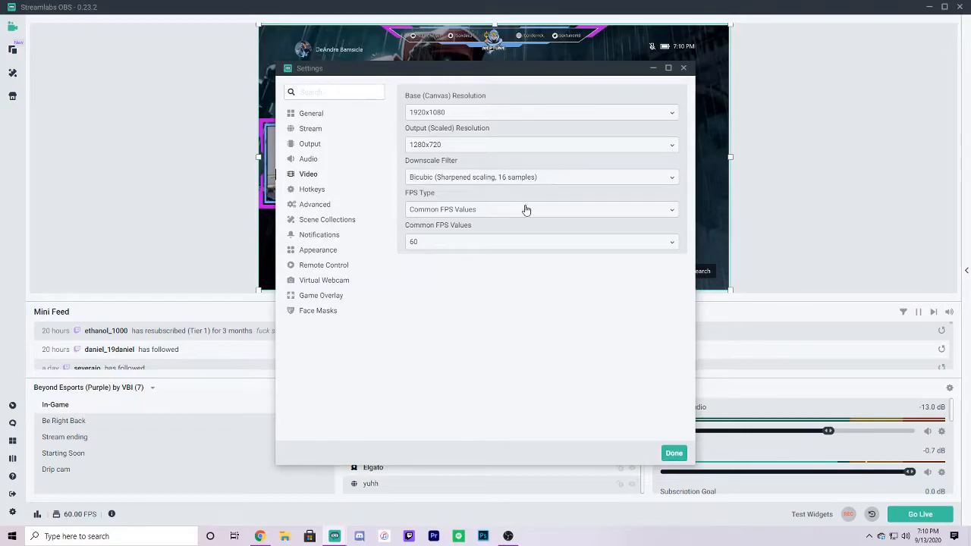
Review the advanced settings through to the network and media file options, and view the scene collection settings
{"action": "left_click", "coordinate": [317, 205]}
{"action": "scroll", "coordinate": [457, 197], "scroll_direction": "down", "scroll_amount": 3}
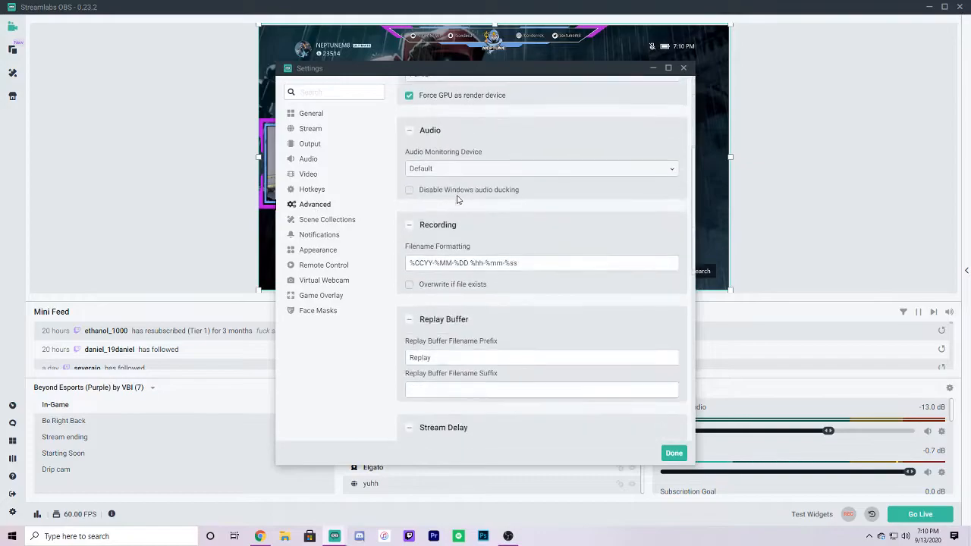
{"action": "scroll", "coordinate": [457, 200], "scroll_direction": "down", "scroll_amount": 10}
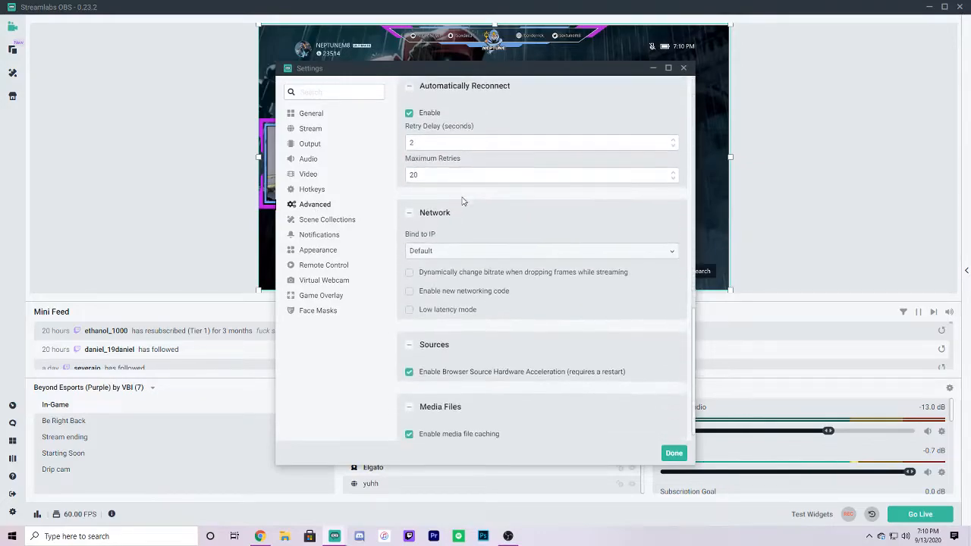
{"action": "scroll", "coordinate": [455, 254], "scroll_direction": "down", "scroll_amount": 1}
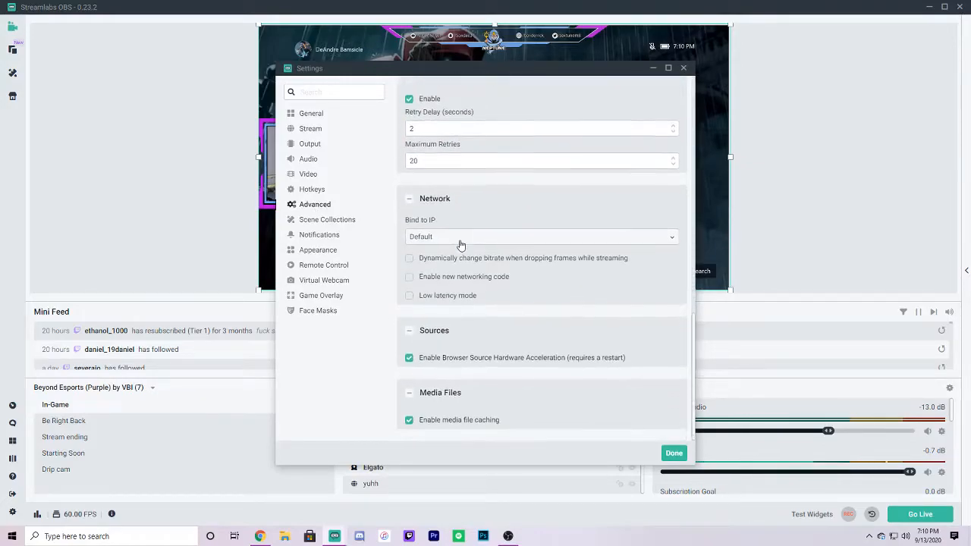
{"action": "left_click", "coordinate": [335, 220]}
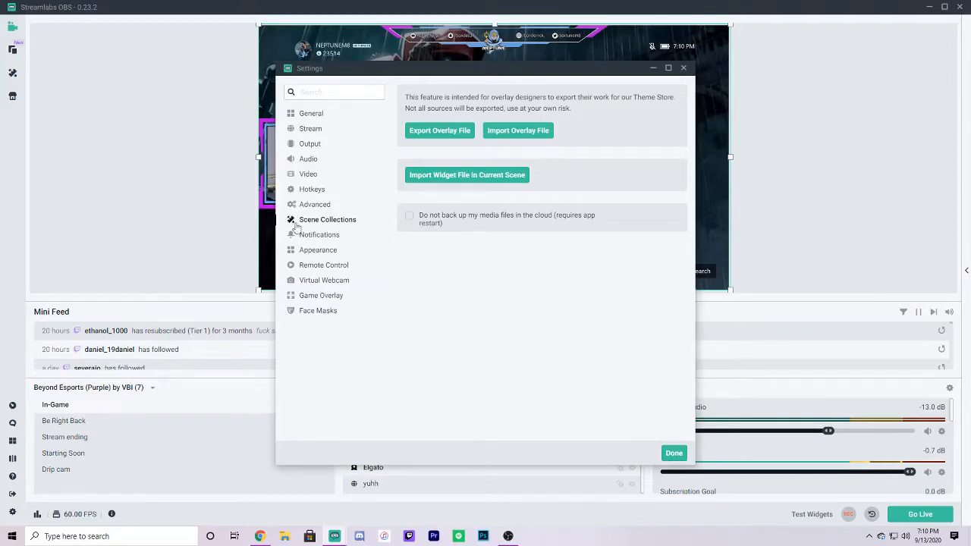
Try the Night, Obsidian Prime and Alabaster Prime appearance themes, and return to the Day theme
{"action": "left_click", "coordinate": [329, 252]}
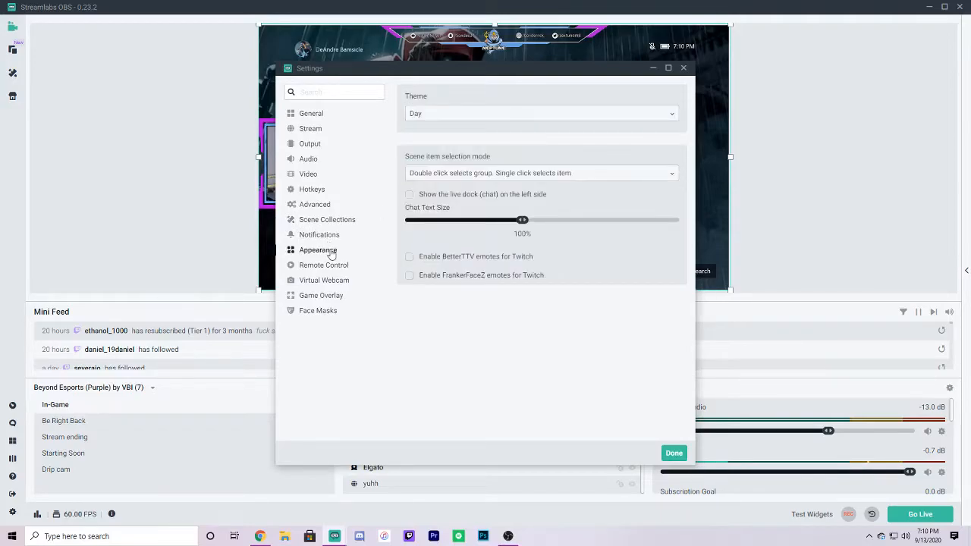
{"action": "left_click", "coordinate": [467, 118]}
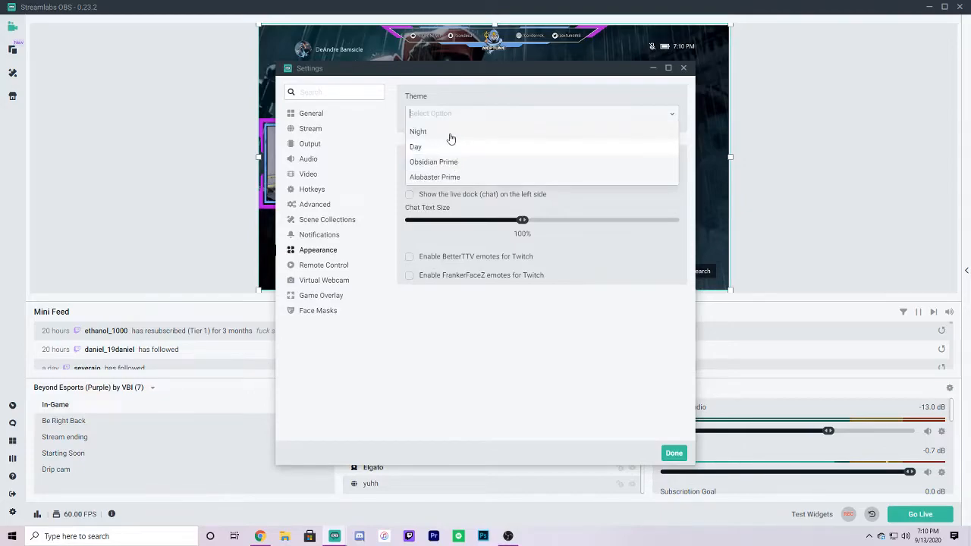
{"action": "left_click_drag", "start_coordinate": [430, 72], "coordinate": [351, 95]}
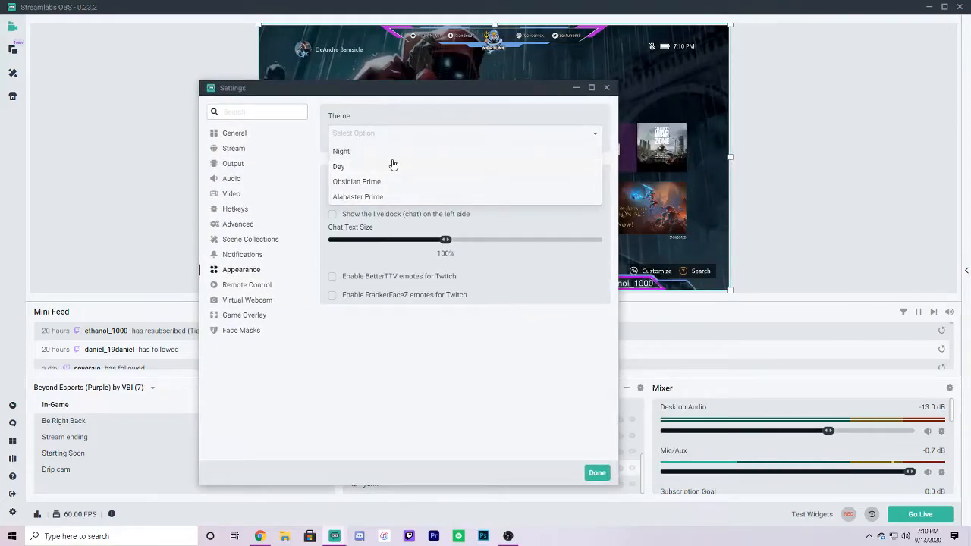
{"action": "left_click", "coordinate": [387, 151]}
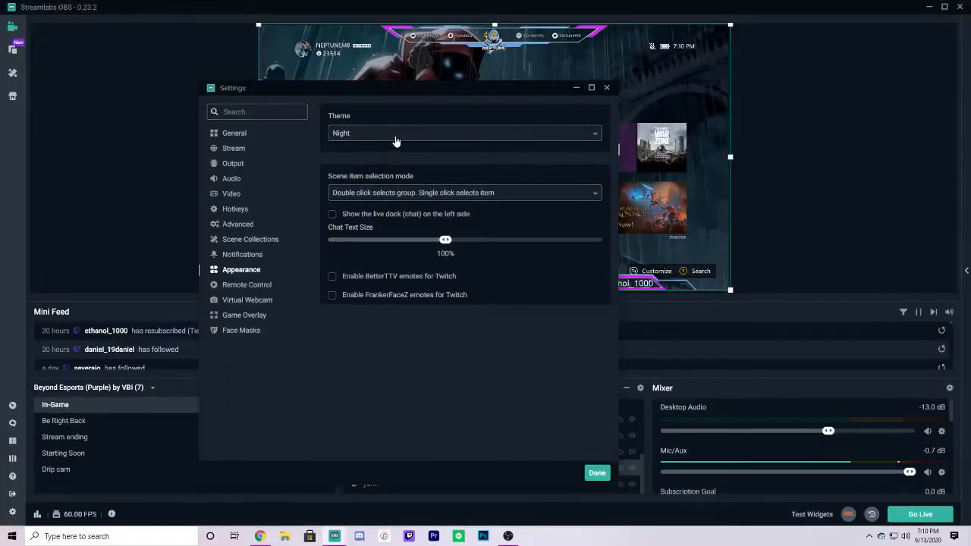
{"action": "left_click", "coordinate": [396, 142]}
{"action": "left_click", "coordinate": [405, 182]}
{"action": "left_click", "coordinate": [410, 141]}
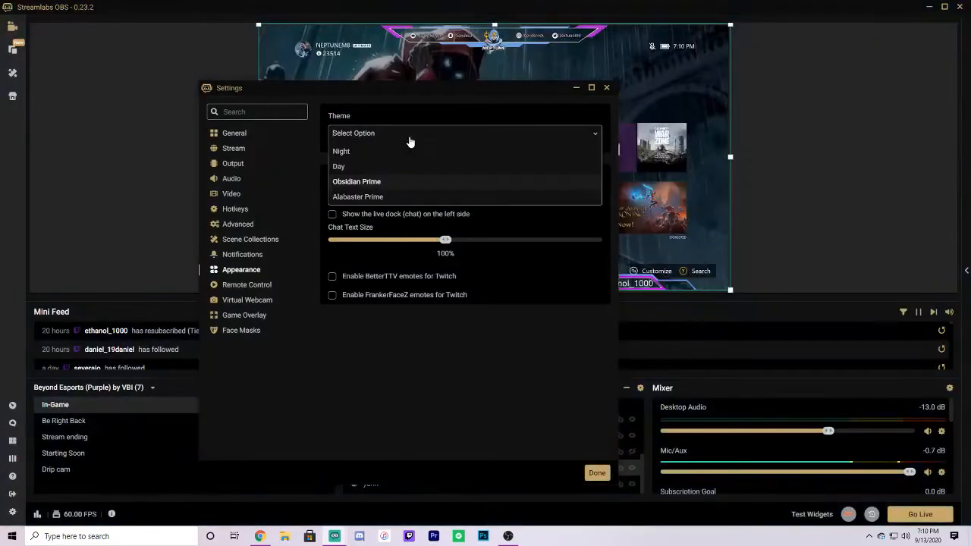
{"action": "left_click", "coordinate": [412, 197]}
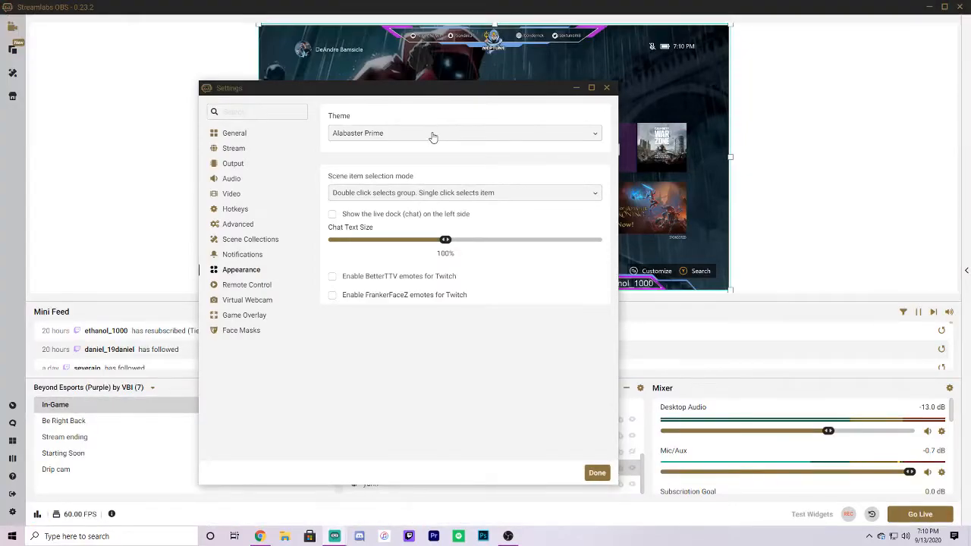
{"action": "left_click", "coordinate": [405, 141]}
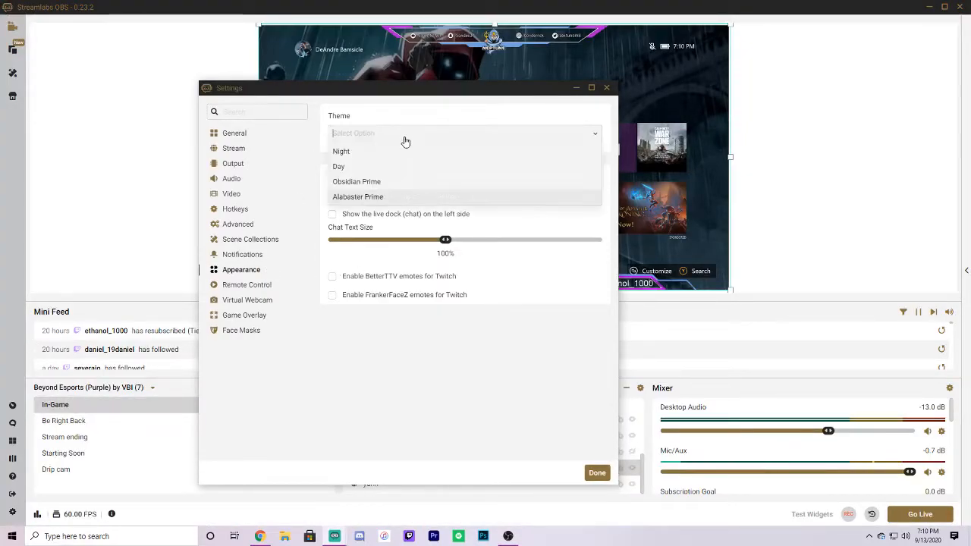
{"action": "left_click", "coordinate": [382, 151]}
{"action": "left_click", "coordinate": [383, 134]}
{"action": "left_click", "coordinate": [383, 166]}
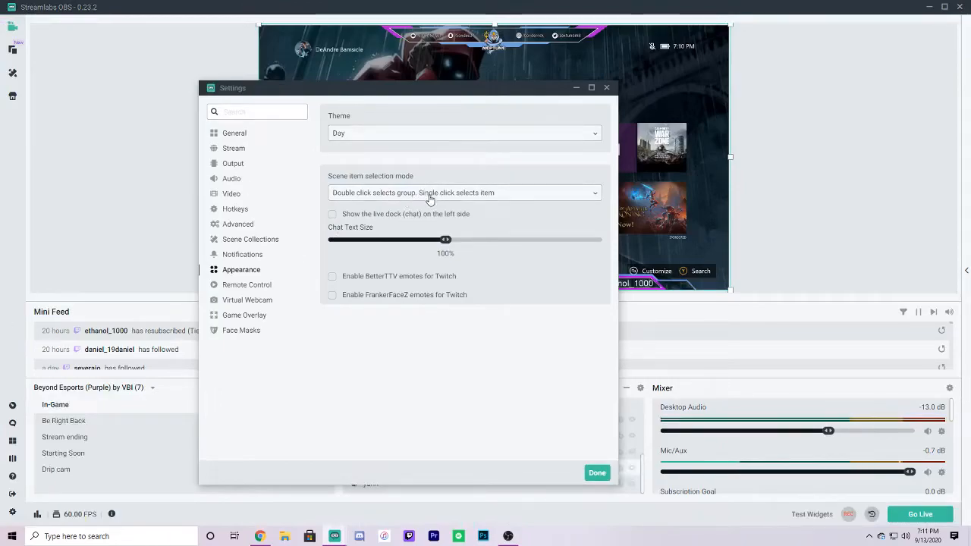
Move the settings window clear of the webcam preview, and switch the theme to Night and back to Day
{"action": "left_click_drag", "start_coordinate": [393, 89], "coordinate": [639, 78]}
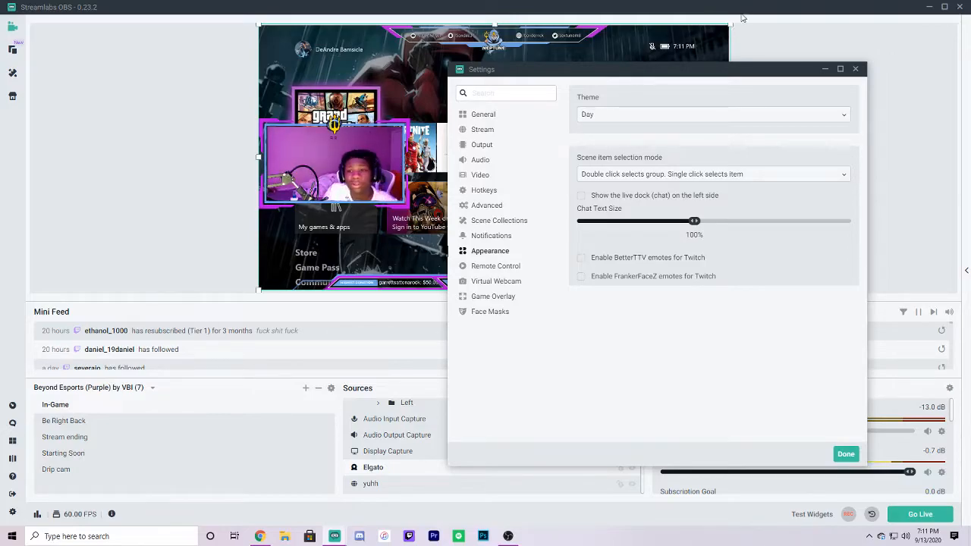
{"action": "left_click", "coordinate": [621, 115]}
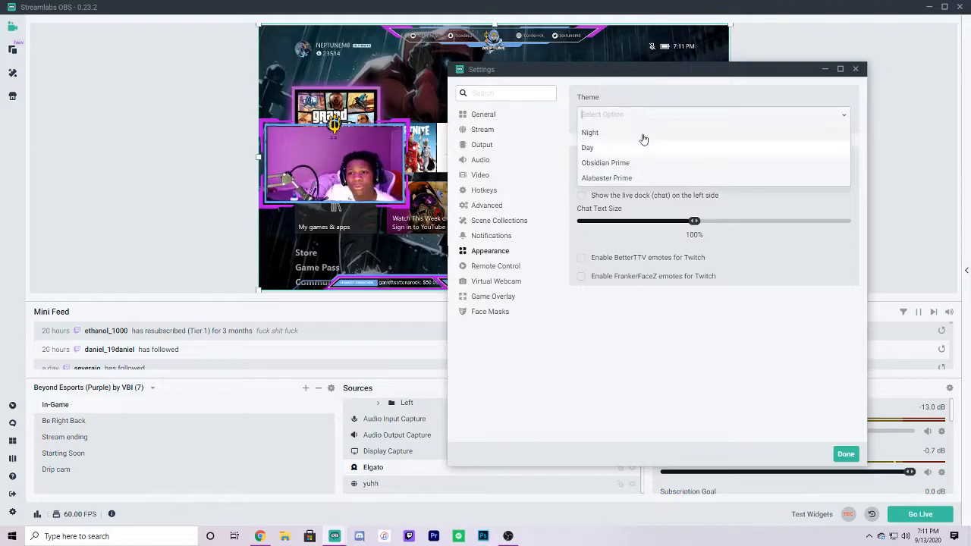
{"action": "left_click", "coordinate": [642, 134]}
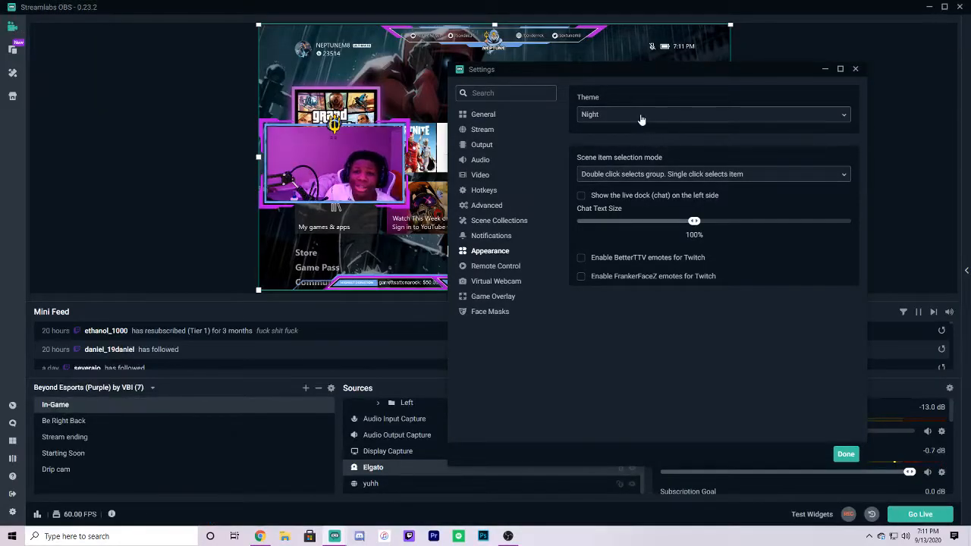
{"action": "left_click", "coordinate": [642, 117]}
{"action": "left_click", "coordinate": [645, 148]}
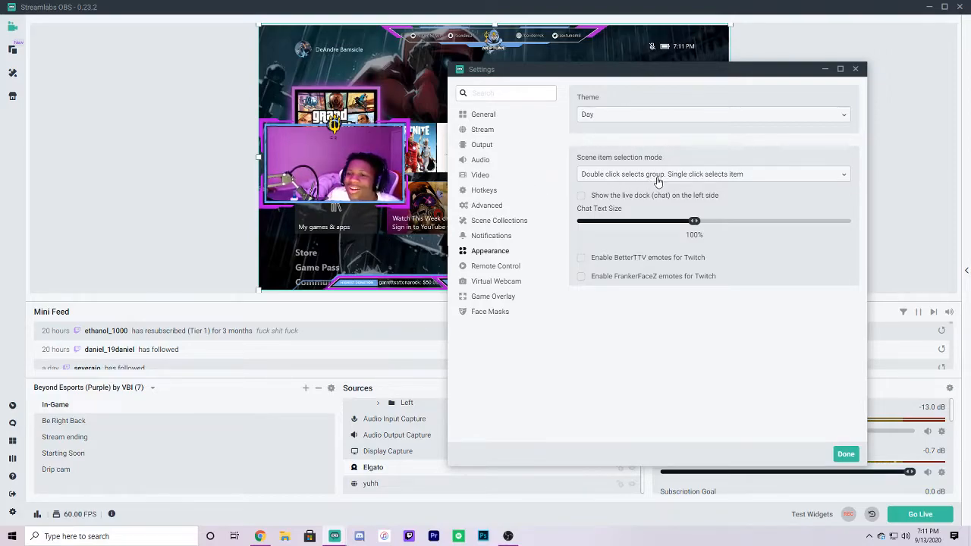
Review the in-game overlay and face mask settings, and close the settings
{"action": "left_click", "coordinate": [493, 297]}
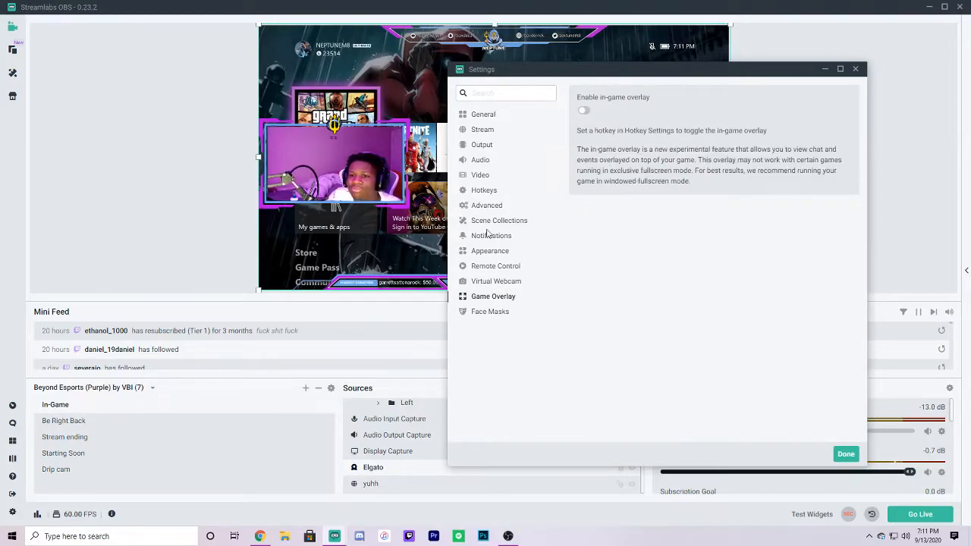
{"action": "left_click", "coordinate": [498, 318]}
{"action": "scroll", "coordinate": [697, 165], "scroll_direction": "down", "scroll_amount": 1}
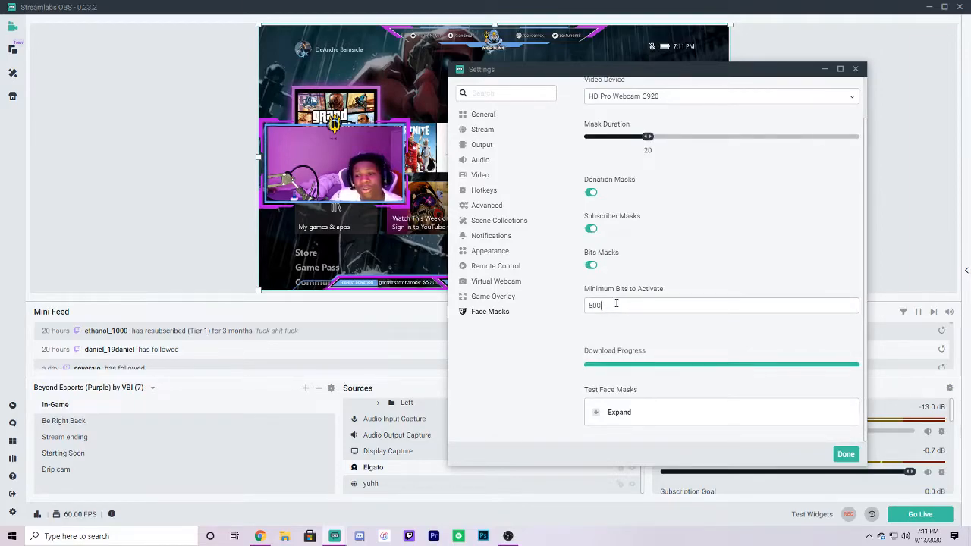
{"action": "left_click", "coordinate": [856, 69]}
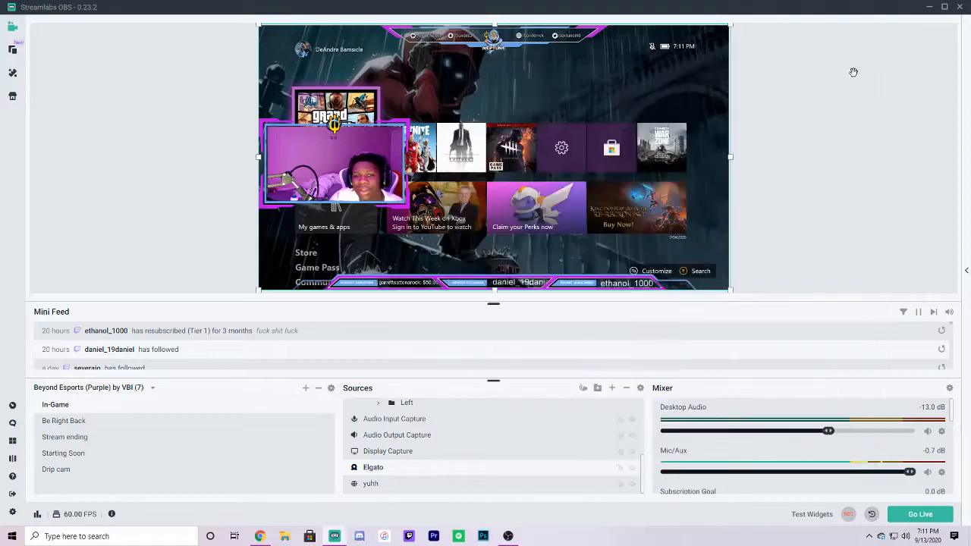
Browse the list of available scene collections and close it without switching collections
{"action": "left_click", "coordinate": [151, 388]}
{"action": "scroll", "coordinate": [119, 434], "scroll_direction": "down", "scroll_amount": 2}
{"action": "scroll", "coordinate": [119, 441], "scroll_direction": "up", "scroll_amount": 2}
{"action": "scroll", "coordinate": [120, 440], "scroll_direction": "up", "scroll_amount": 1}
{"action": "scroll", "coordinate": [121, 455], "scroll_direction": "down", "scroll_amount": 3}
{"action": "scroll", "coordinate": [124, 469], "scroll_direction": "up", "scroll_amount": 3}
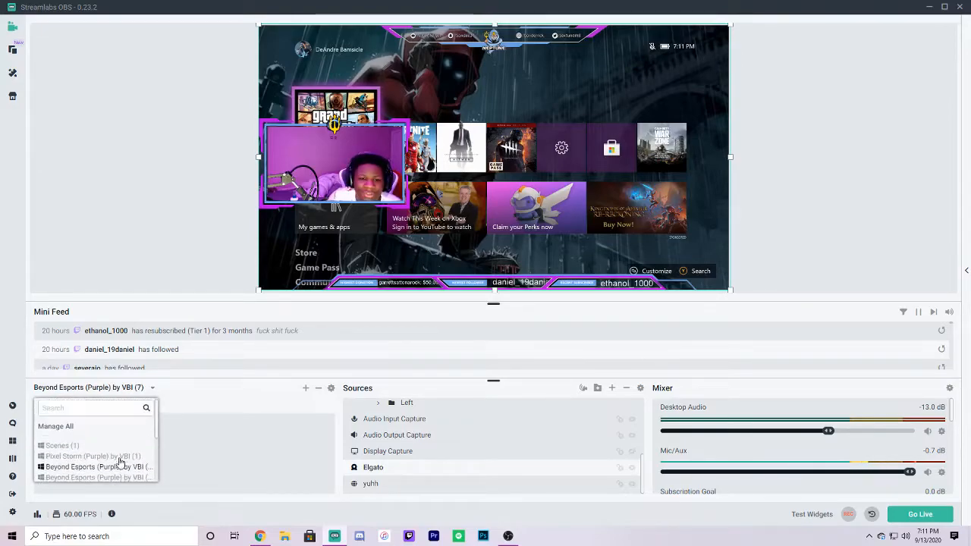
{"action": "left_click", "coordinate": [152, 388]}
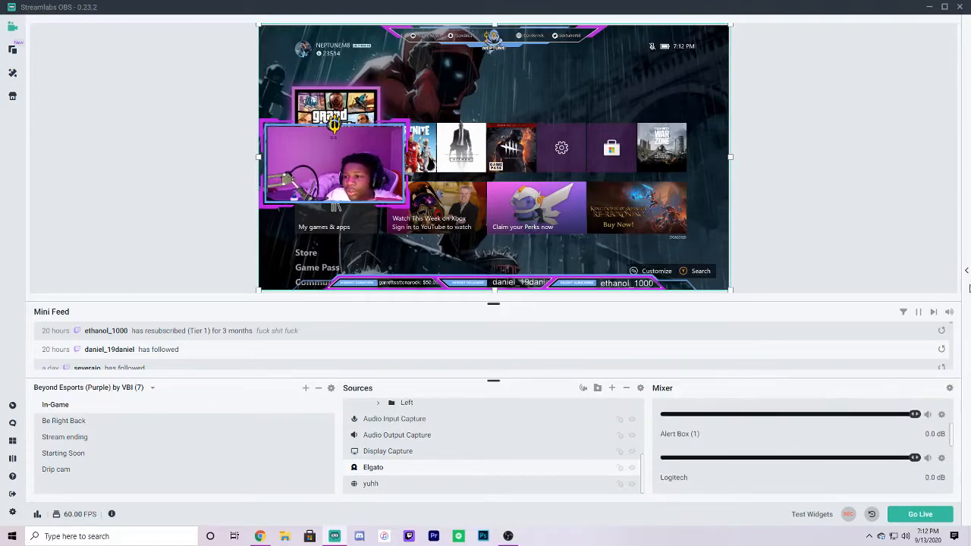
Expand the stream chat beside the preview and open the stream details for going live
{"action": "left_click", "coordinate": [967, 273]}
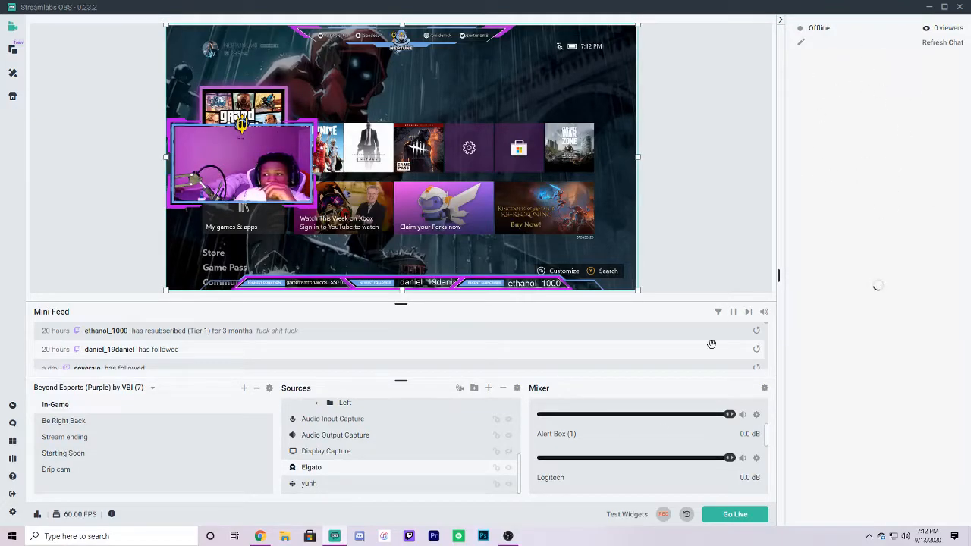
{"action": "left_click", "coordinate": [734, 515]}
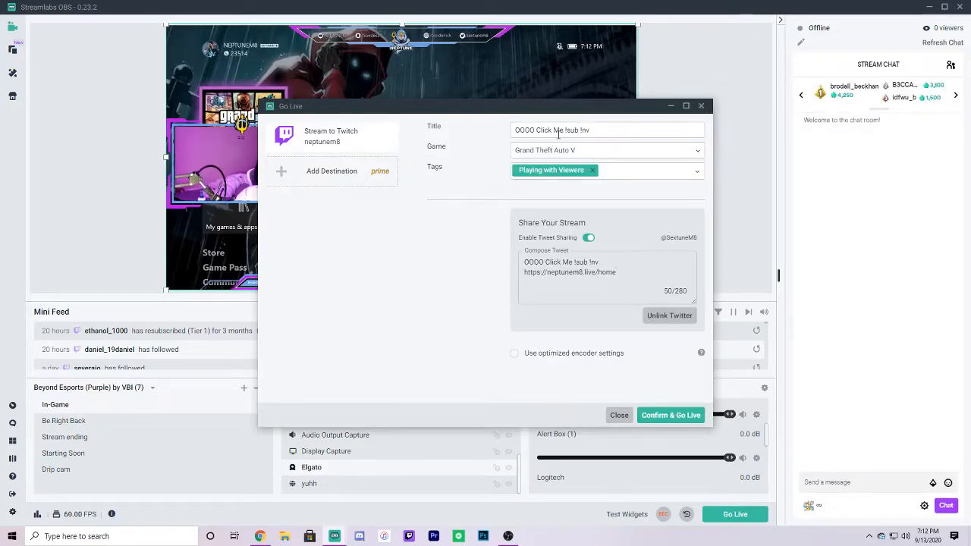
Try replacing the start of the stream title so that it reads "Dick me down uncle!sub !nv"
{"action": "left_click_drag", "start_coordinate": [564, 130], "coordinate": [500, 142]}
{"action": "key", "text": "BackSpace"}
{"action": "type", "text": "Du"}
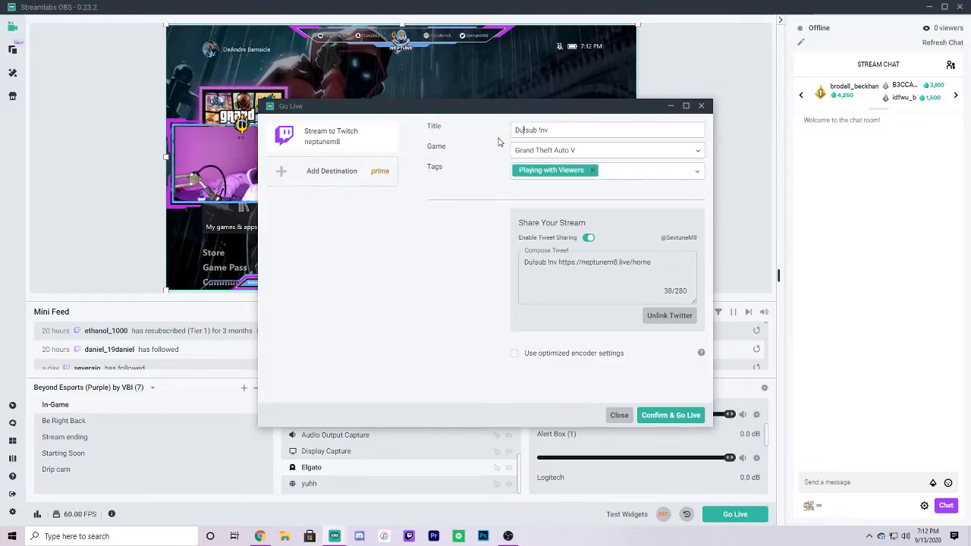
{"action": "type", "text": "ck"}
{"action": "type", "text": " mne"}
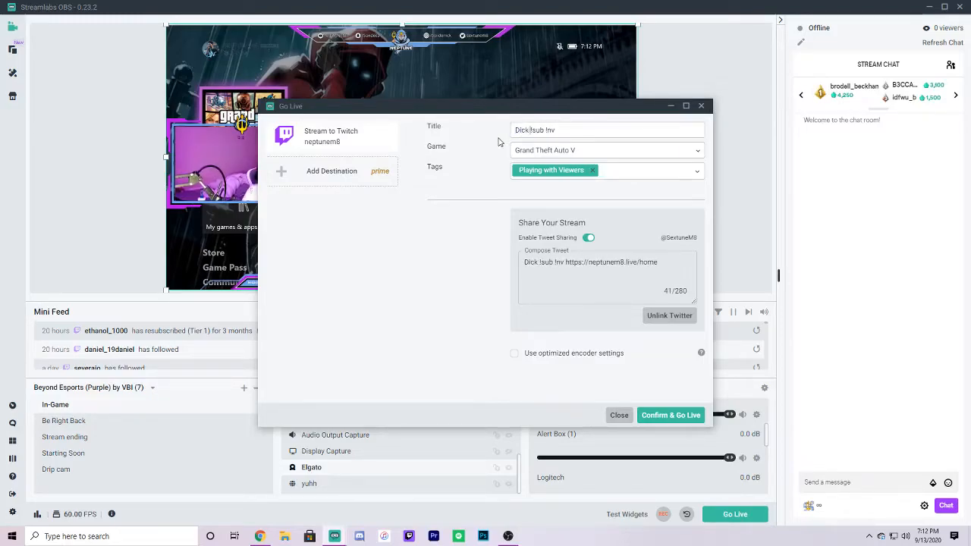
{"action": "key", "text": "Left"}
{"action": "key", "text": "Left"}
{"action": "key", "text": "BackSpace"}
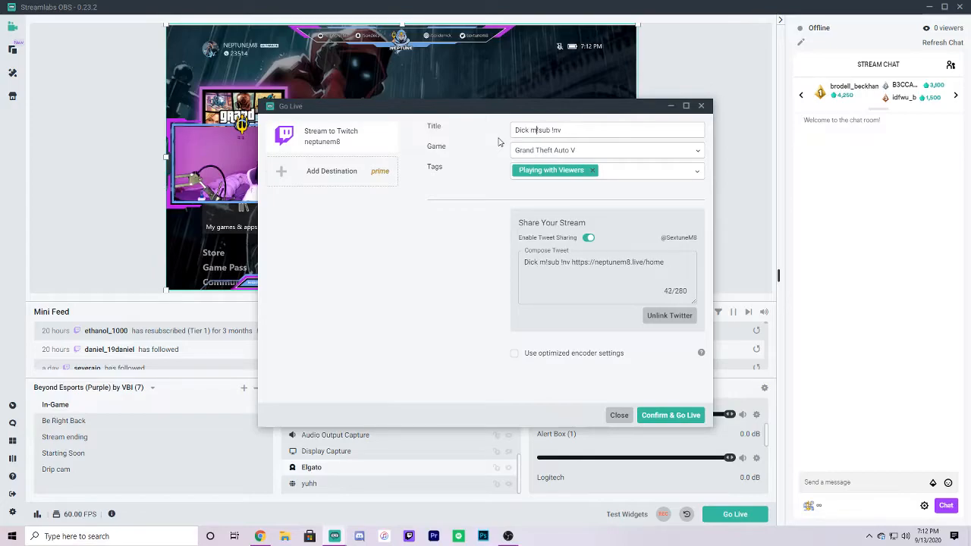
{"action": "type", "text": "down uncle"}
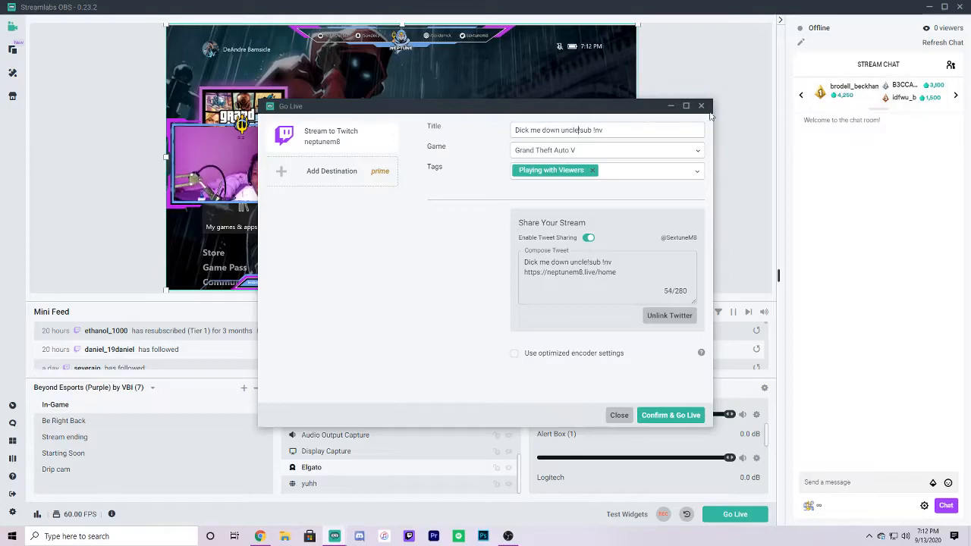
Highlight the composed tweet text, and close the stream details without going live
{"action": "left_click_drag", "start_coordinate": [602, 284], "coordinate": [524, 263]}
{"action": "left_click", "coordinate": [649, 258]}
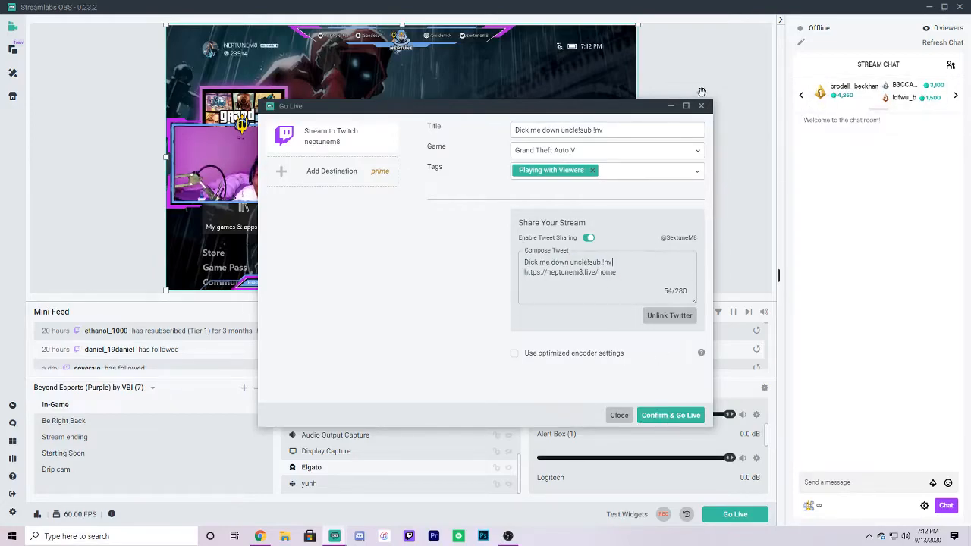
{"action": "left_click", "coordinate": [702, 108]}
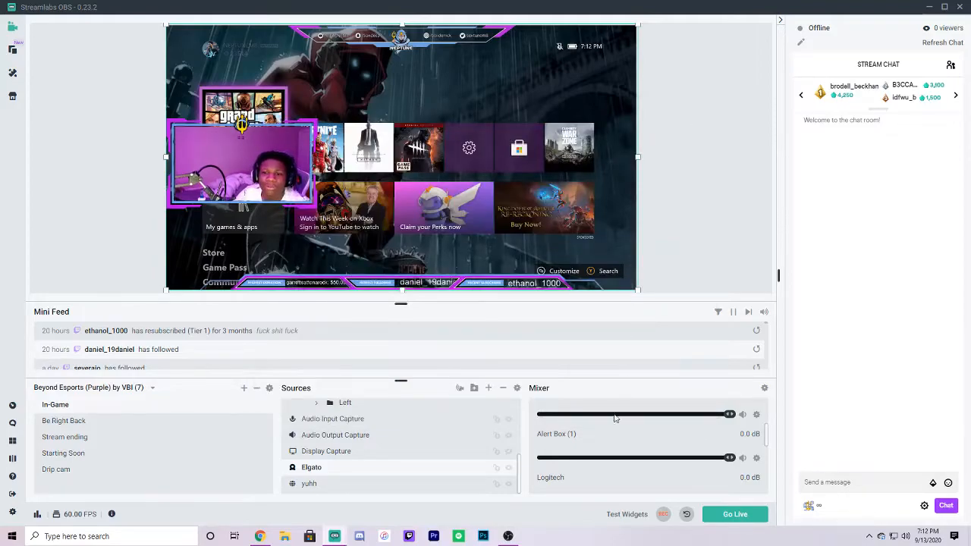
Review the volume levels of the mixer's audio sources, from Desktop Audio and Mic/Aux down to Elgato and yuhh
{"action": "scroll", "coordinate": [622, 444], "scroll_direction": "up", "scroll_amount": 8}
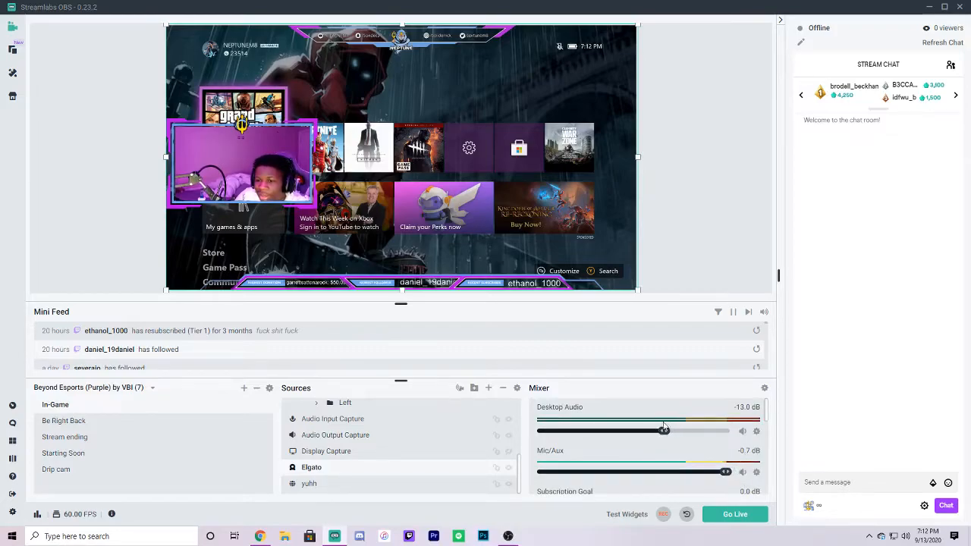
{"action": "scroll", "coordinate": [649, 421], "scroll_direction": "down", "scroll_amount": 5}
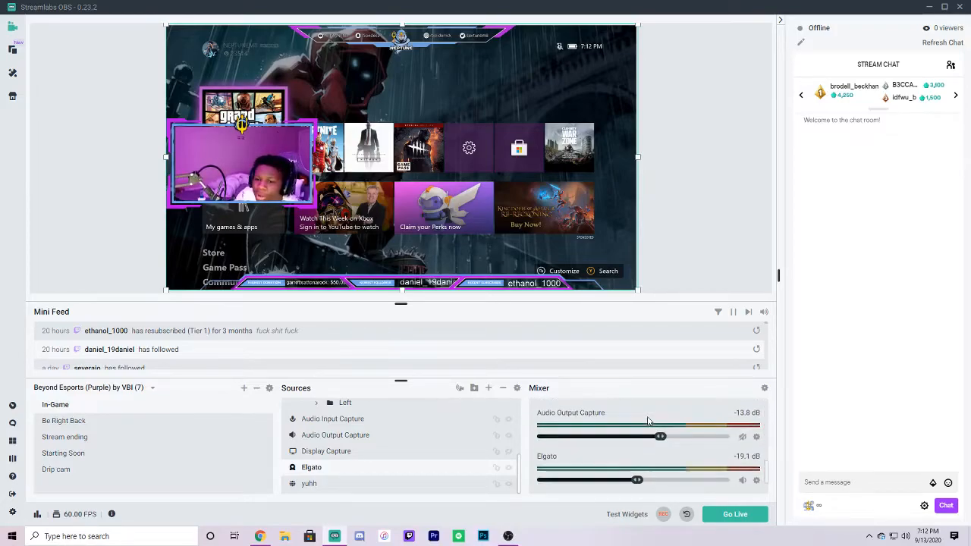
{"action": "scroll", "coordinate": [651, 436], "scroll_direction": "down", "scroll_amount": 1}
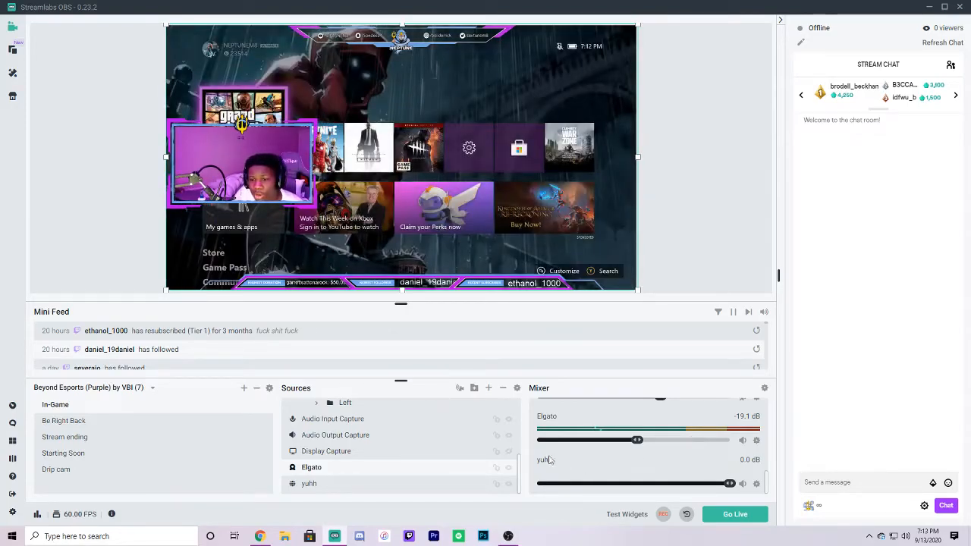
{"action": "scroll", "coordinate": [638, 439], "scroll_direction": "up", "scroll_amount": 3}
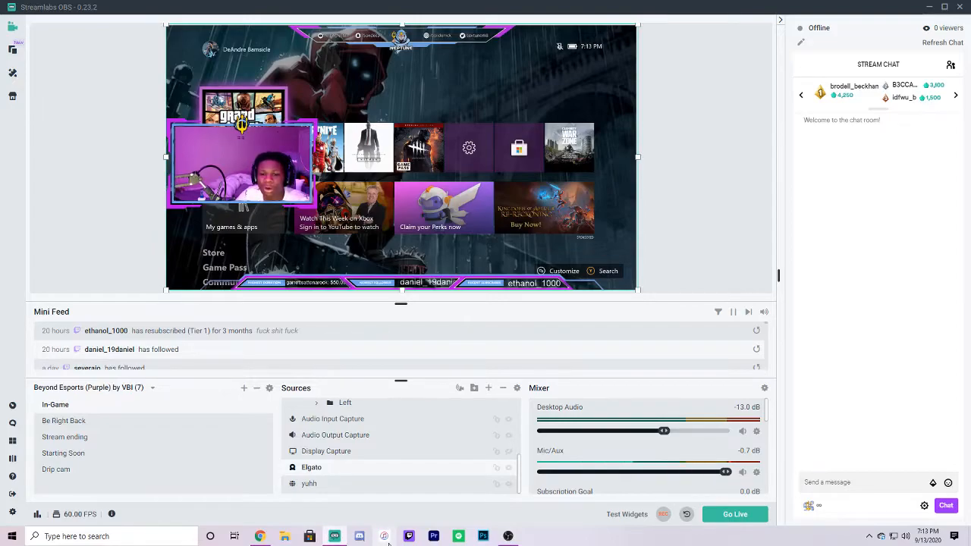
Switch to Chrome and open Nightbot's Song Requests page in a new tab
{"action": "right_click", "coordinate": [386, 539]}
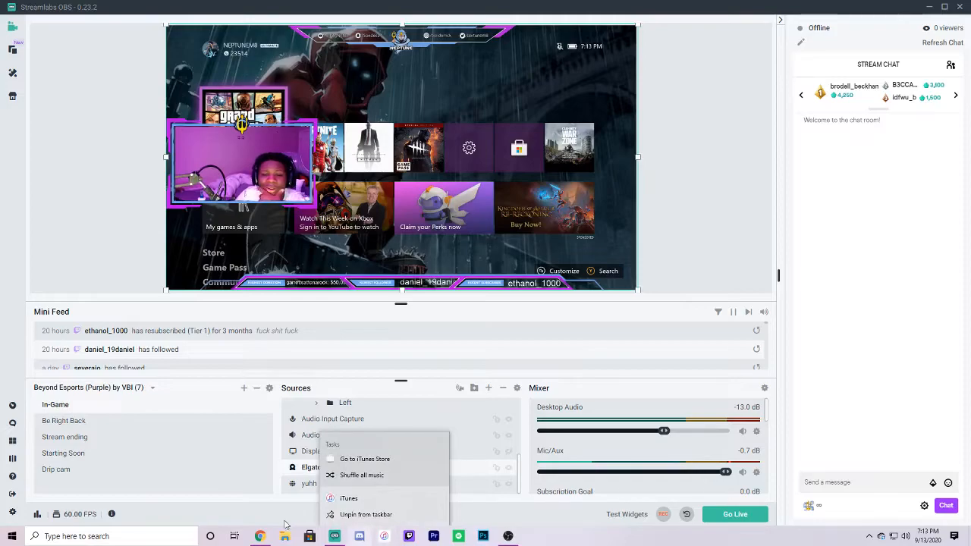
{"action": "left_click", "coordinate": [260, 537]}
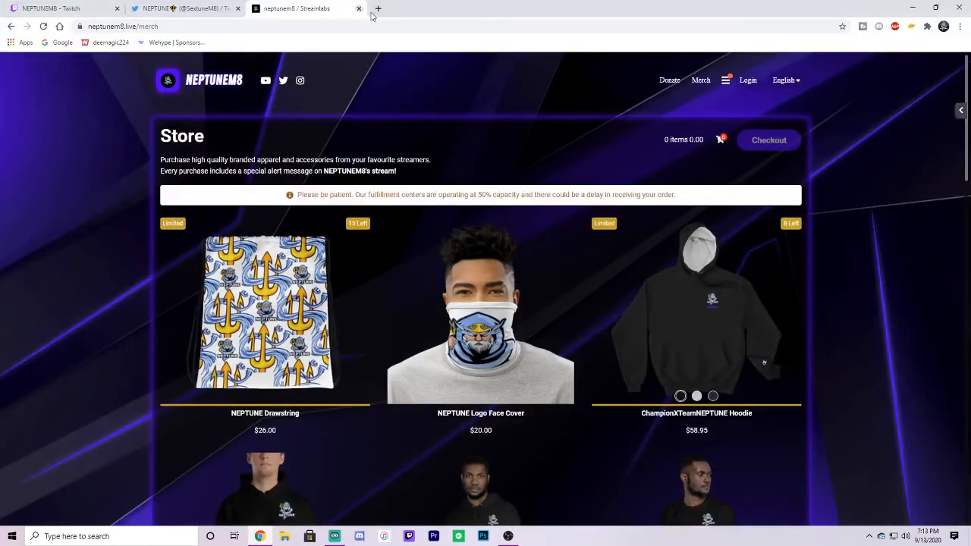
{"action": "left_click", "coordinate": [377, 9]}
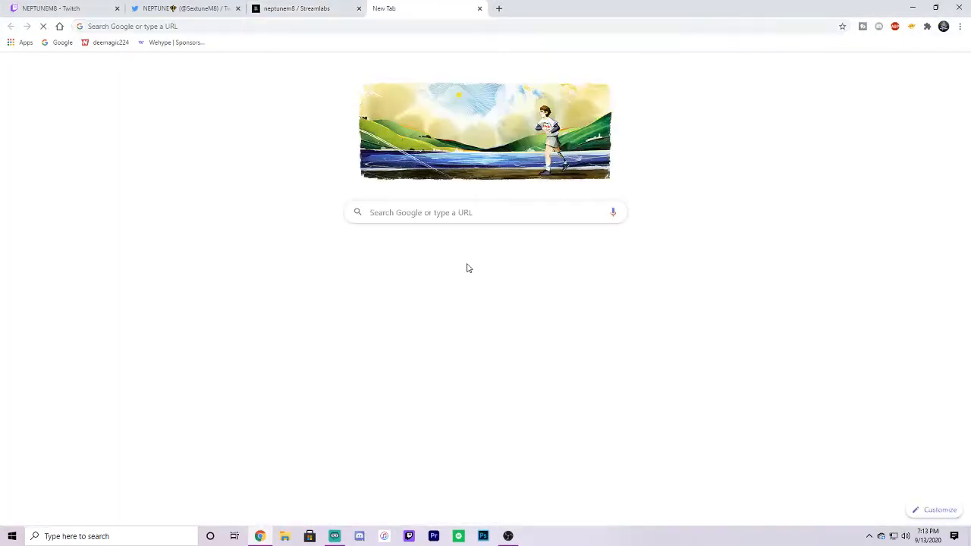
{"action": "left_click", "coordinate": [468, 265]}
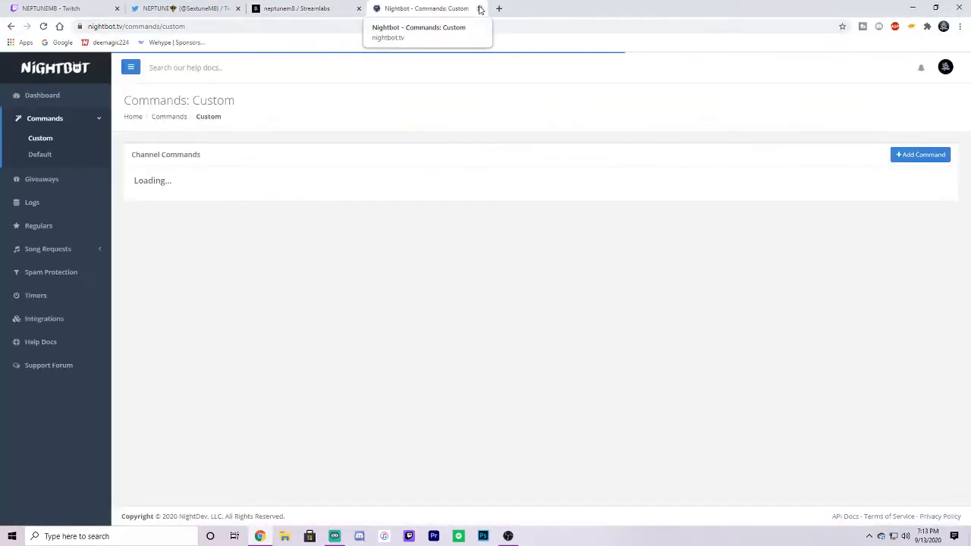
{"action": "left_click", "coordinate": [70, 251]}
{"action": "left_click", "coordinate": [40, 232]}
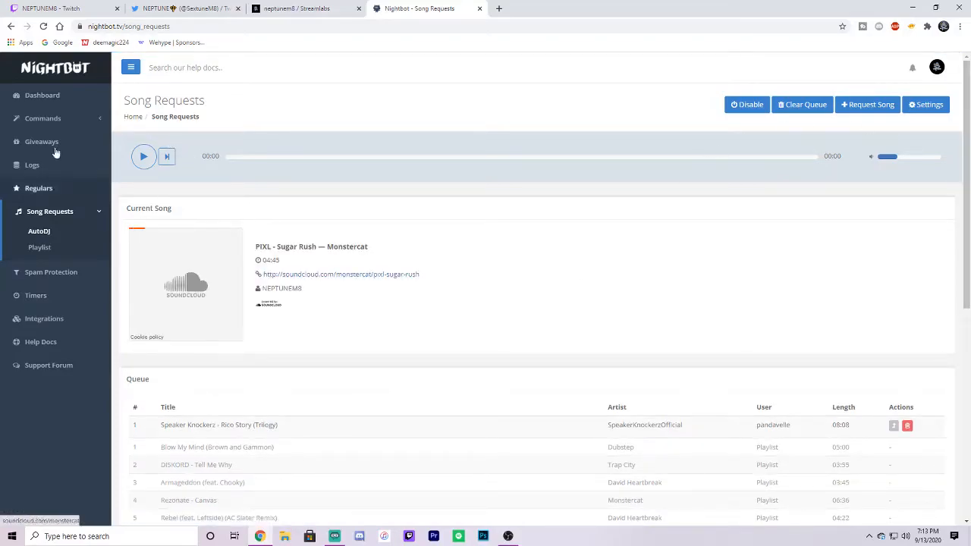
Play the current Nightbot song, and switch to Streamlabs OBS to check it on the Desktop Audio meter
{"action": "left_click", "coordinate": [143, 157]}
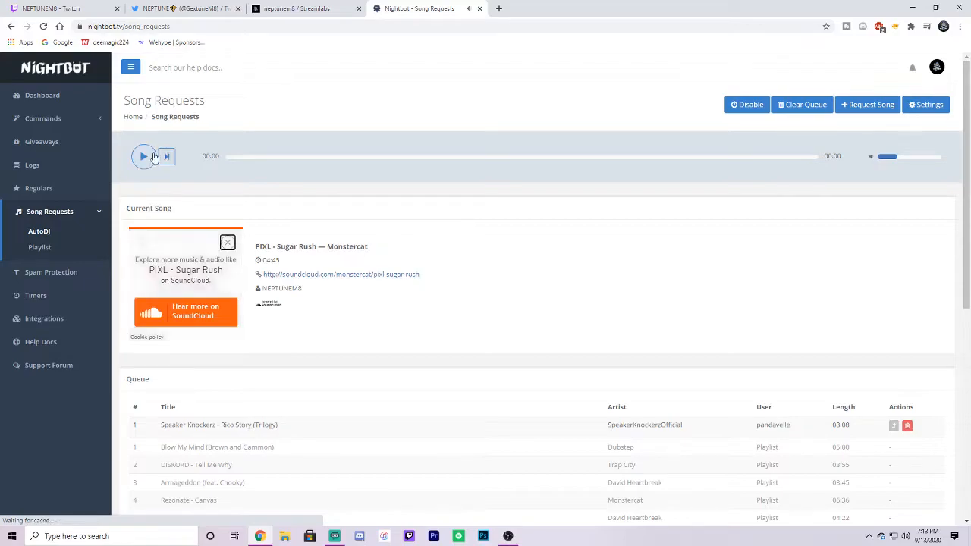
{"action": "left_click", "coordinate": [143, 156]}
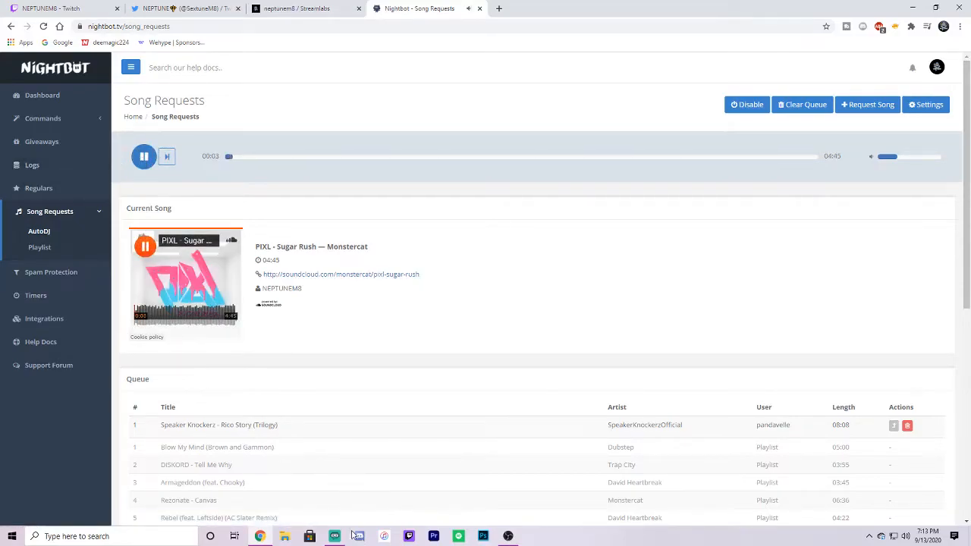
{"action": "left_click", "coordinate": [342, 536]}
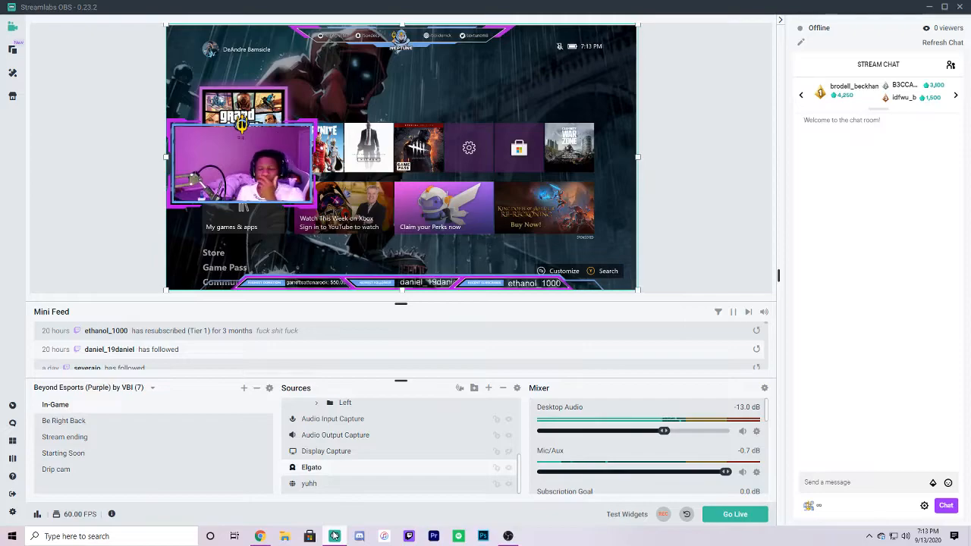
Switch back to Nightbot in Chrome, stop the current song and skip to the next queued one, and return to Streamlabs OBS
{"action": "left_click", "coordinate": [260, 536]}
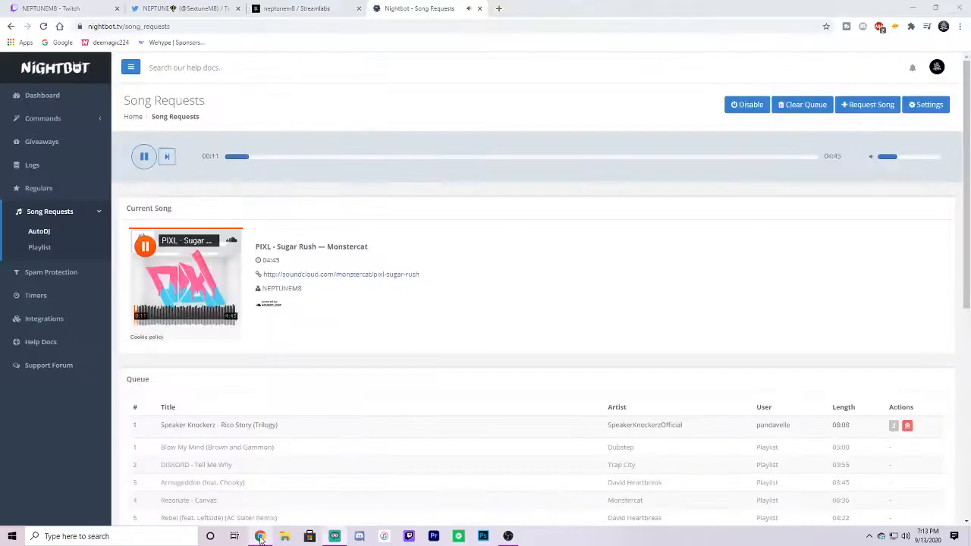
{"action": "left_click", "coordinate": [145, 244]}
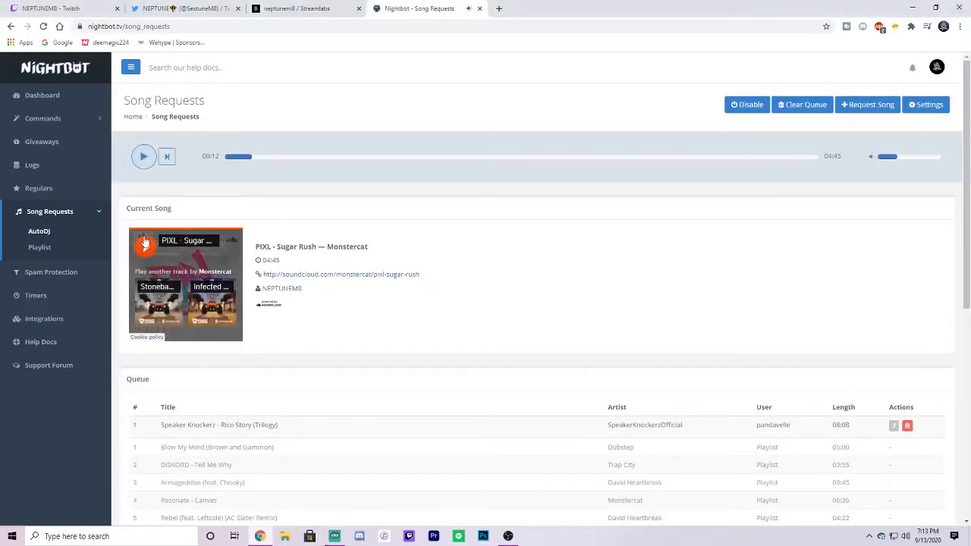
{"action": "left_click", "coordinate": [168, 157]}
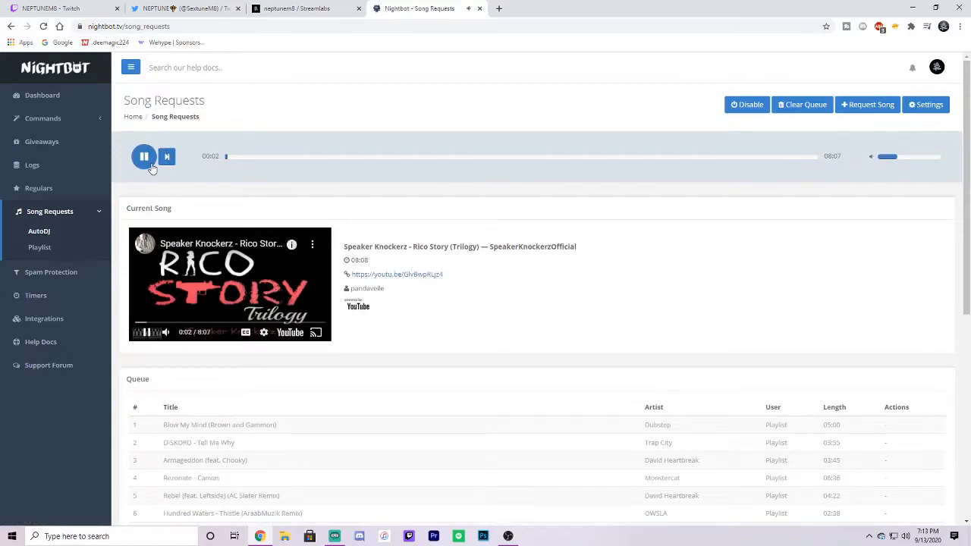
{"action": "left_click", "coordinate": [334, 537]}
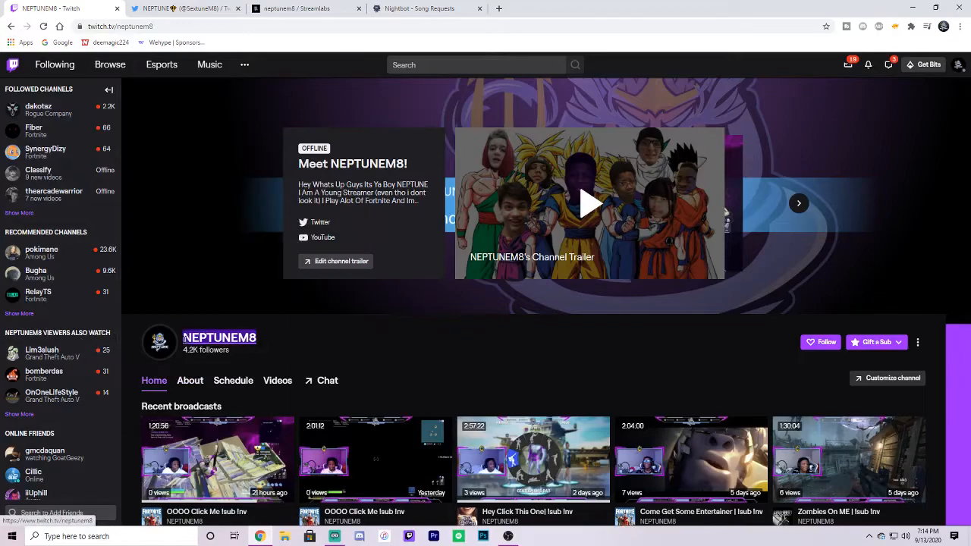
View the gift subscription options on the Twitch channel page, close them, and clear the text selection on the channel name
{"action": "left_click", "coordinate": [895, 346]}
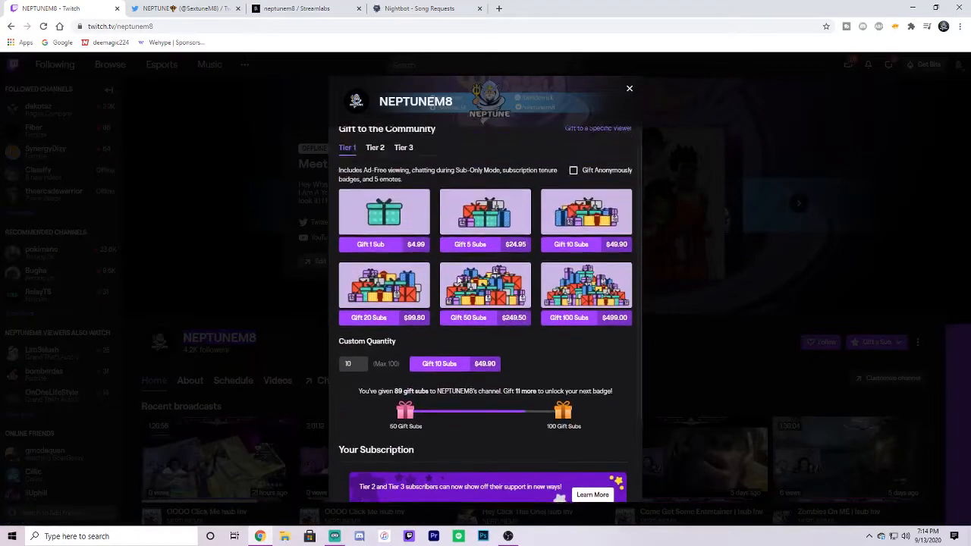
{"action": "left_click", "coordinate": [626, 93]}
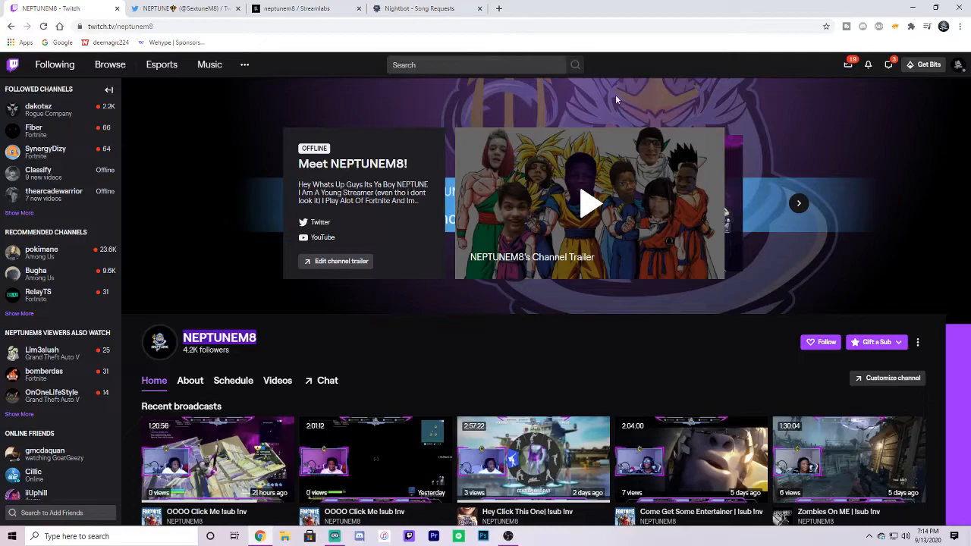
{"action": "left_click", "coordinate": [339, 359]}
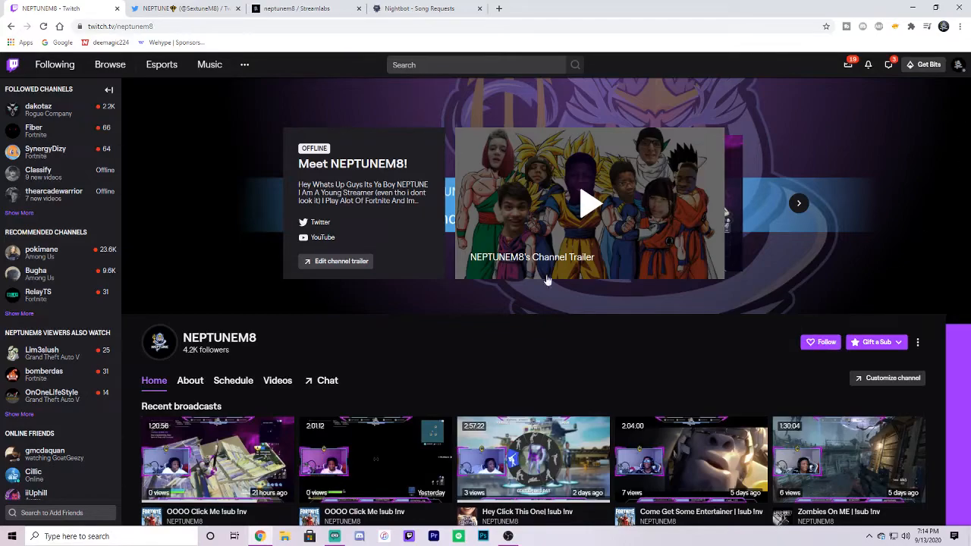
Advance the Twitch channel's featured carousel, and look through the panels on its About page
{"action": "left_click", "coordinate": [800, 203]}
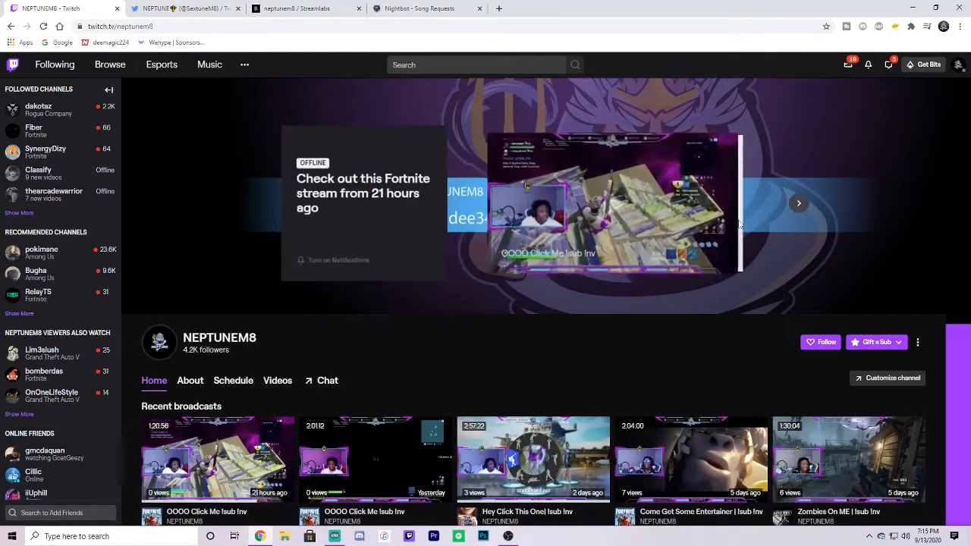
{"action": "left_click", "coordinate": [179, 382]}
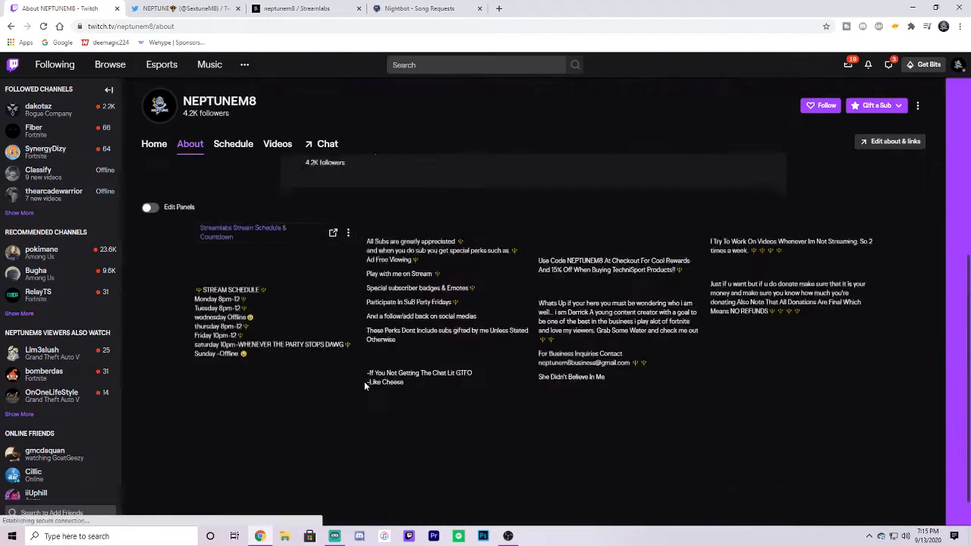
{"action": "scroll", "coordinate": [346, 382], "scroll_direction": "down", "scroll_amount": 3}
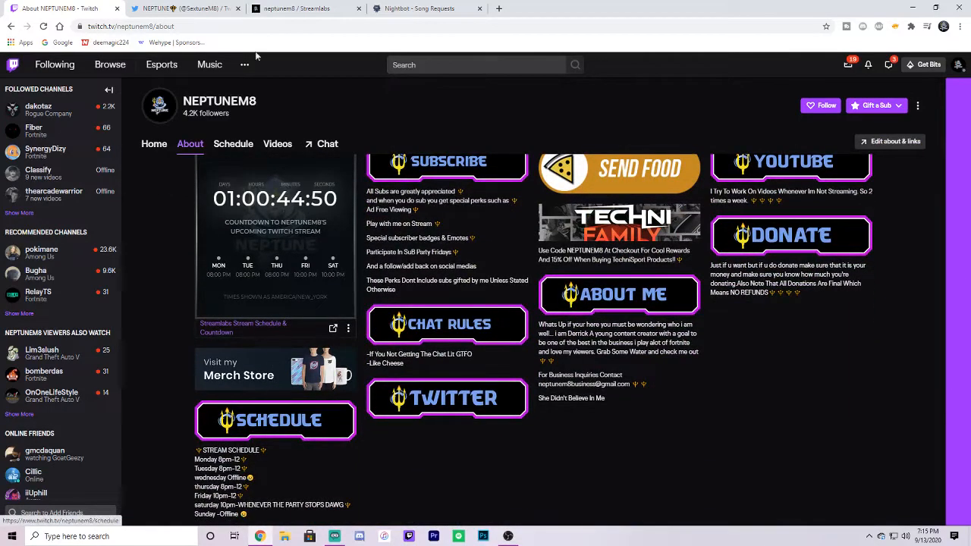
Highlight the merch store's web address, browse its products, and select the first colour option of the ChampionXTeamNEPTUNE Hoodie
{"action": "left_click", "coordinate": [340, 8]}
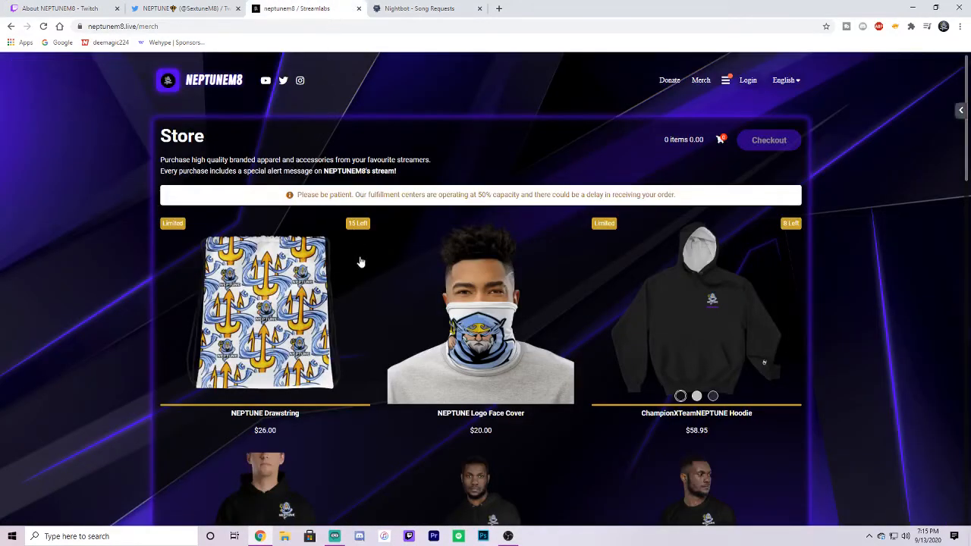
{"action": "left_click", "coordinate": [162, 25]}
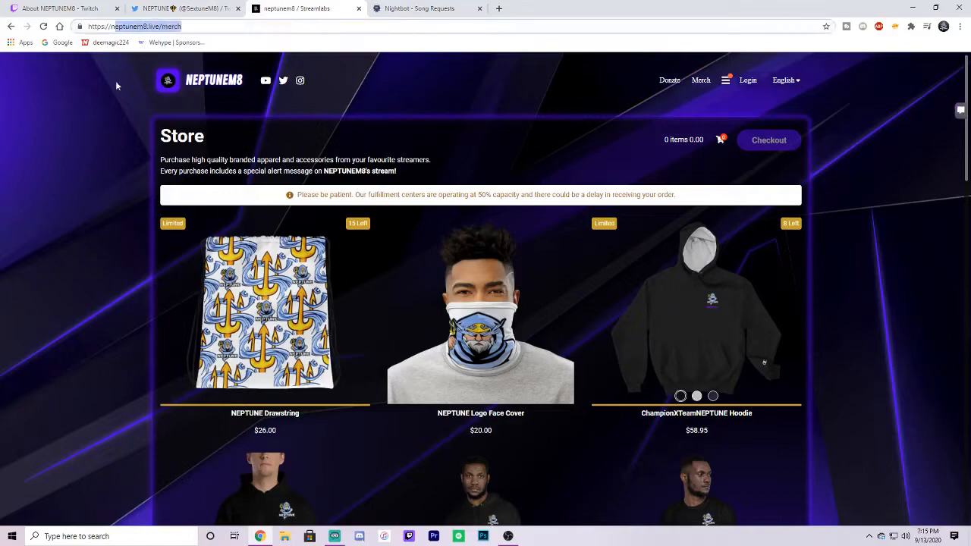
{"action": "scroll", "coordinate": [554, 210], "scroll_direction": "down", "scroll_amount": 6}
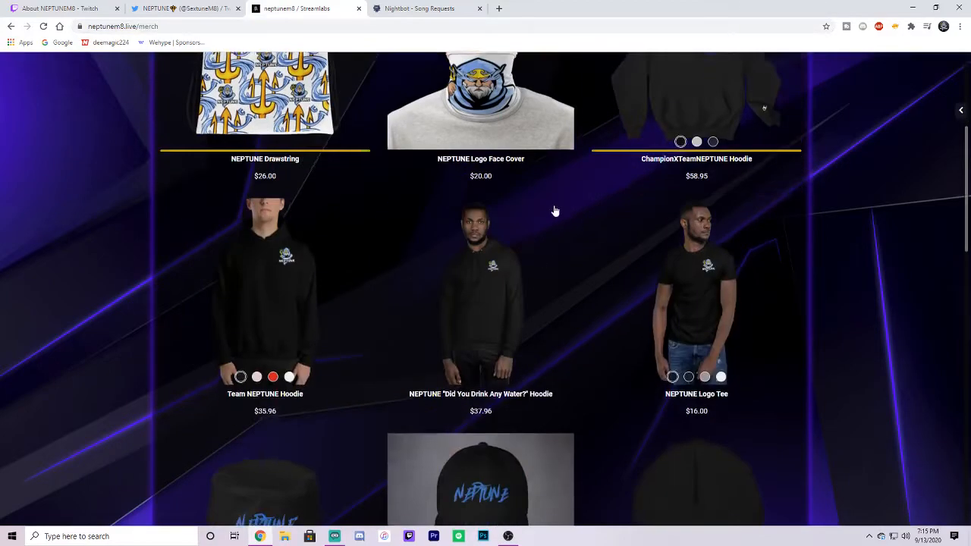
{"action": "scroll", "coordinate": [568, 238], "scroll_direction": "up", "scroll_amount": 3}
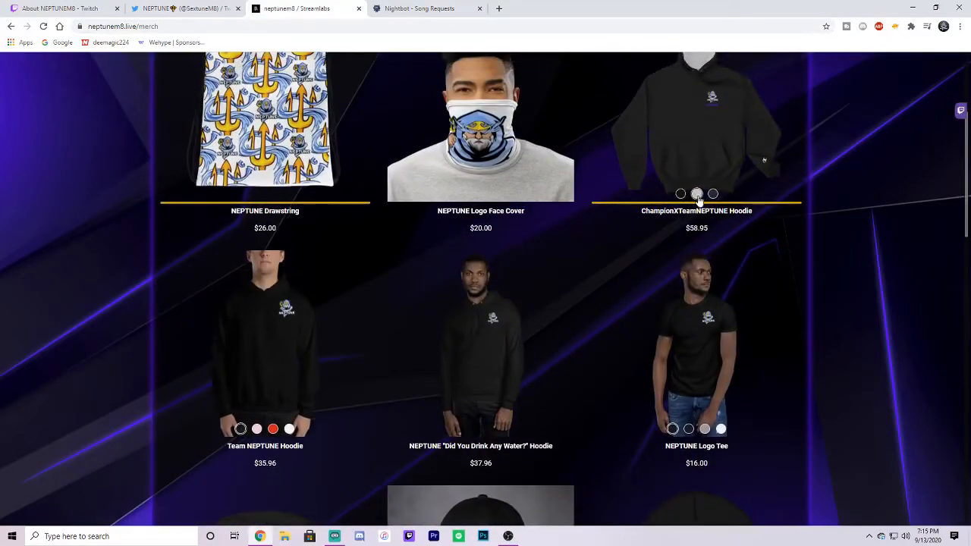
{"action": "scroll", "coordinate": [692, 198], "scroll_direction": "up", "scroll_amount": 2}
{"action": "left_click", "coordinate": [681, 347]}
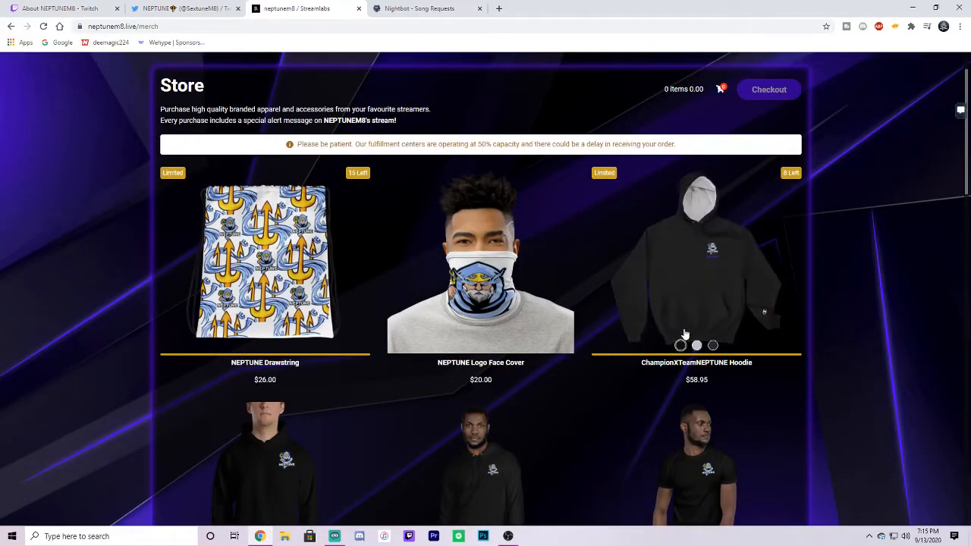
Preview the Team NEPTUNE Hoodie in pink, red and white, and choose white for the NEPTUNE Logo Tee
{"action": "scroll", "coordinate": [680, 266], "scroll_direction": "down", "scroll_amount": 5}
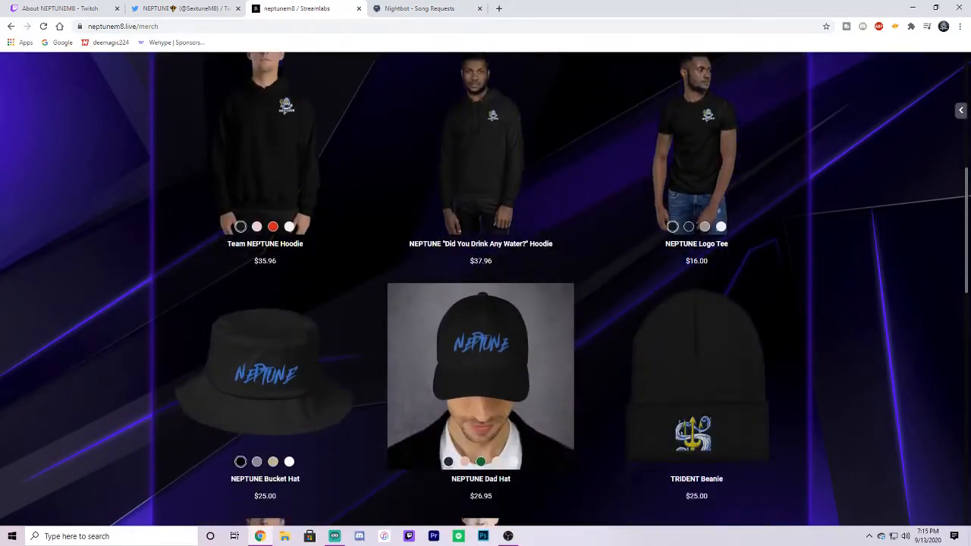
{"action": "left_click", "coordinate": [257, 227]}
{"action": "left_click", "coordinate": [272, 227]}
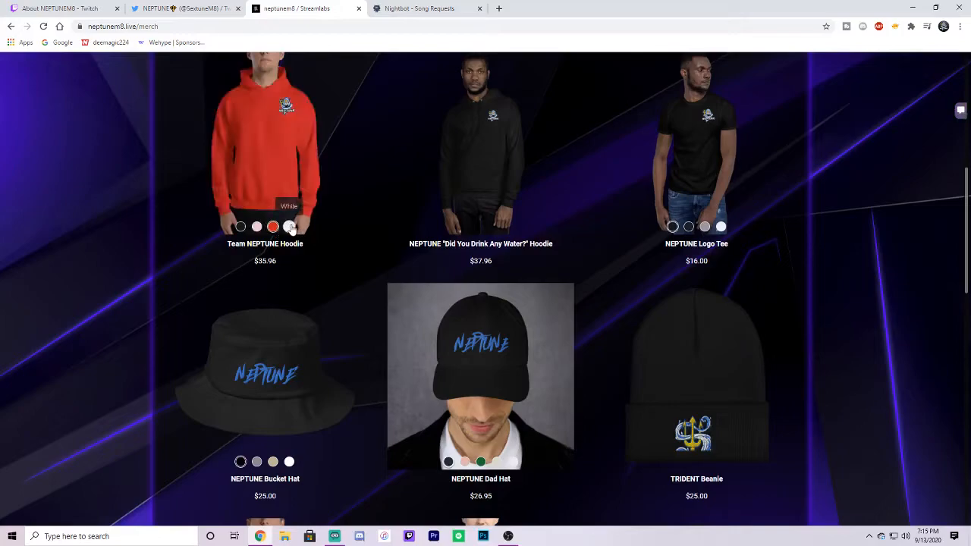
{"action": "left_click", "coordinate": [689, 227]}
{"action": "left_click", "coordinate": [721, 227]}
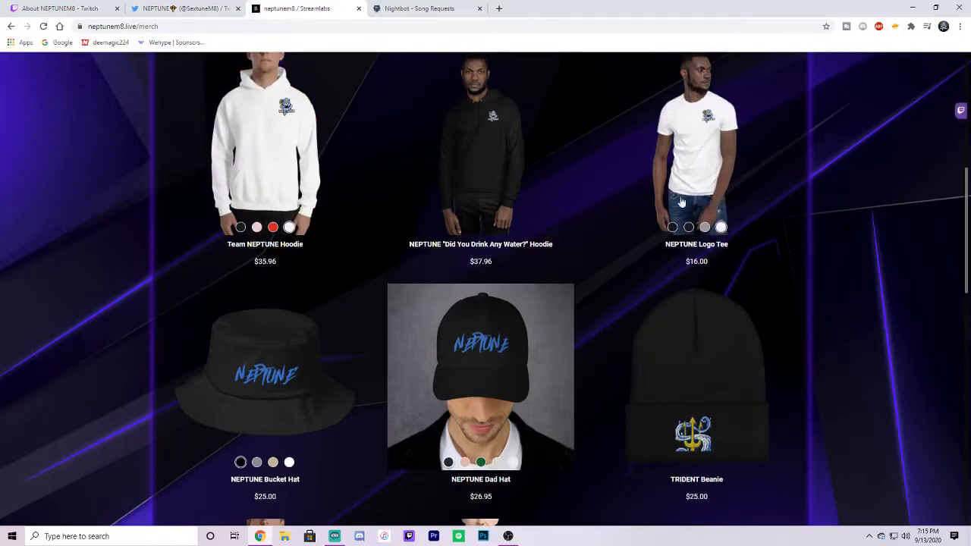
View the NEPTUNE "Did You Drink Any Water?" Hoodie's product page and back print, and return to the store
{"action": "scroll", "coordinate": [552, 225], "scroll_direction": "up", "scroll_amount": 3}
{"action": "left_click", "coordinate": [510, 291]}
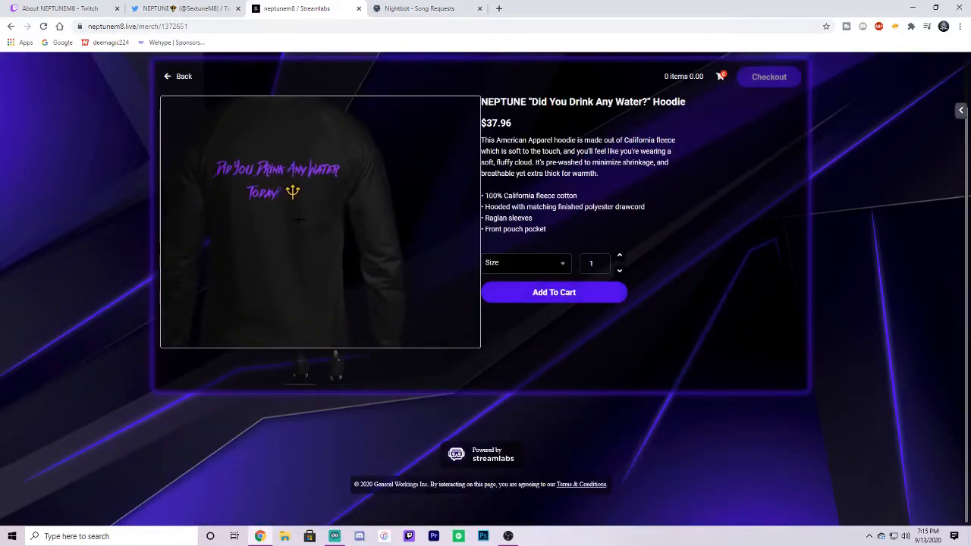
{"action": "left_click", "coordinate": [175, 77]}
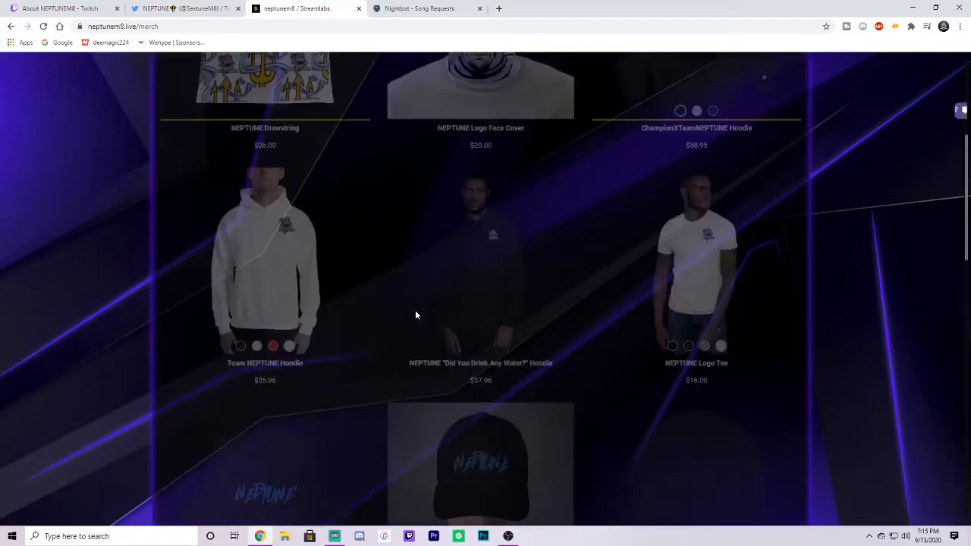
Preview the NEPTUNE Bucket Hat in white and the Dad Hat in green, then view the Dad Hat's product page and side photo
{"action": "left_click", "coordinate": [289, 361]}
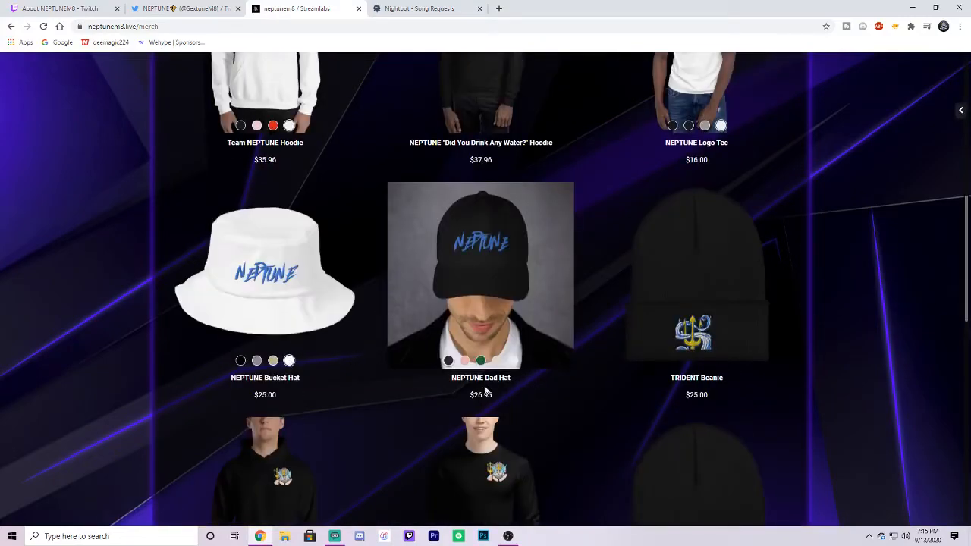
{"action": "left_click", "coordinate": [481, 361]}
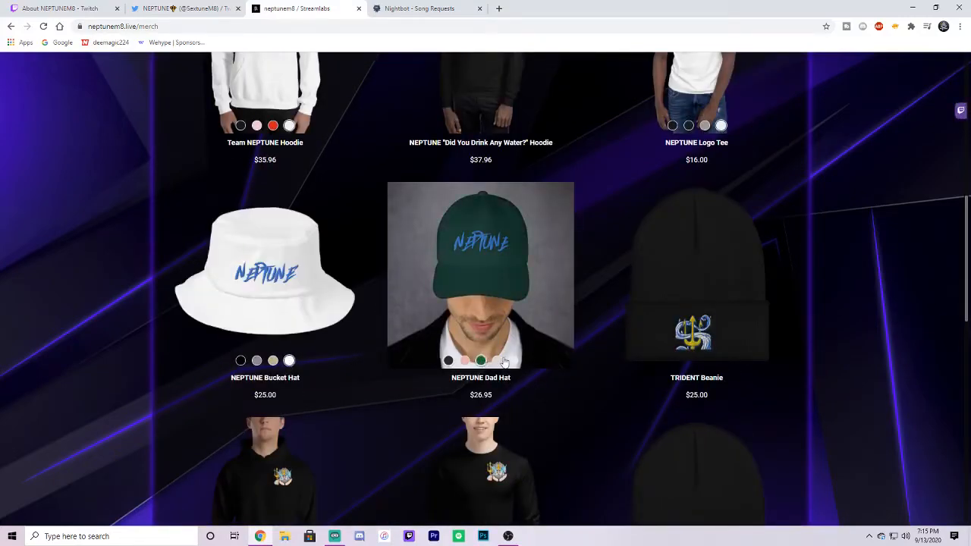
{"action": "left_click", "coordinate": [504, 362]}
{"action": "left_click", "coordinate": [307, 365]}
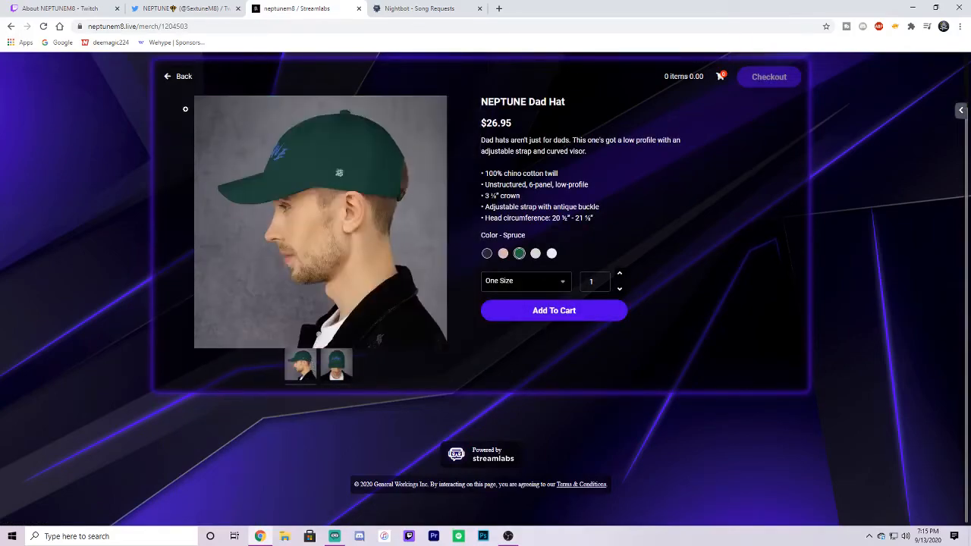
{"action": "left_click", "coordinate": [183, 78]}
Preview the NEPTUNE Logo Beanie, the Champion X NEPTUNE Long-sleeve Shirt and the NEPTUNE Unisex Hoodie in white
{"action": "scroll", "coordinate": [661, 325], "scroll_direction": "down", "scroll_amount": 3}
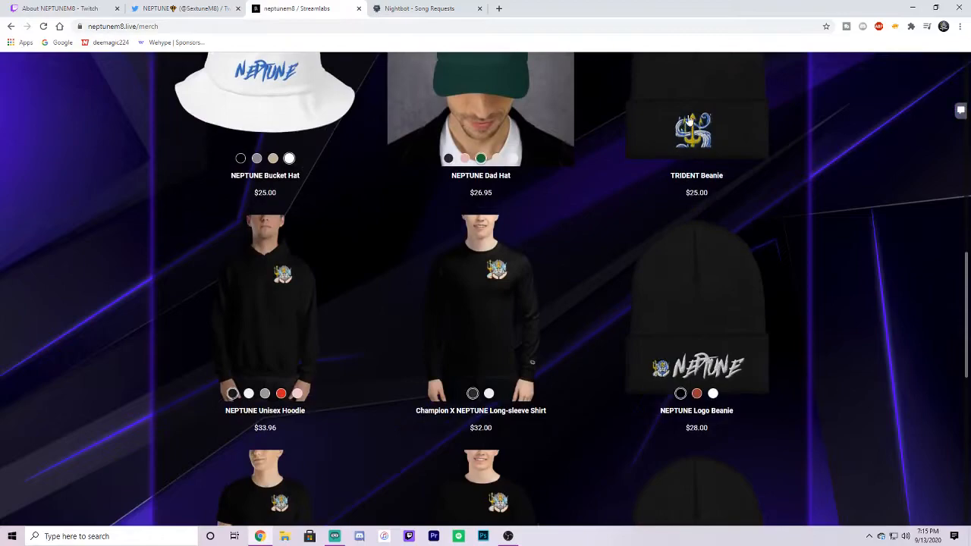
{"action": "left_click", "coordinate": [697, 393]}
{"action": "left_click", "coordinate": [713, 393]}
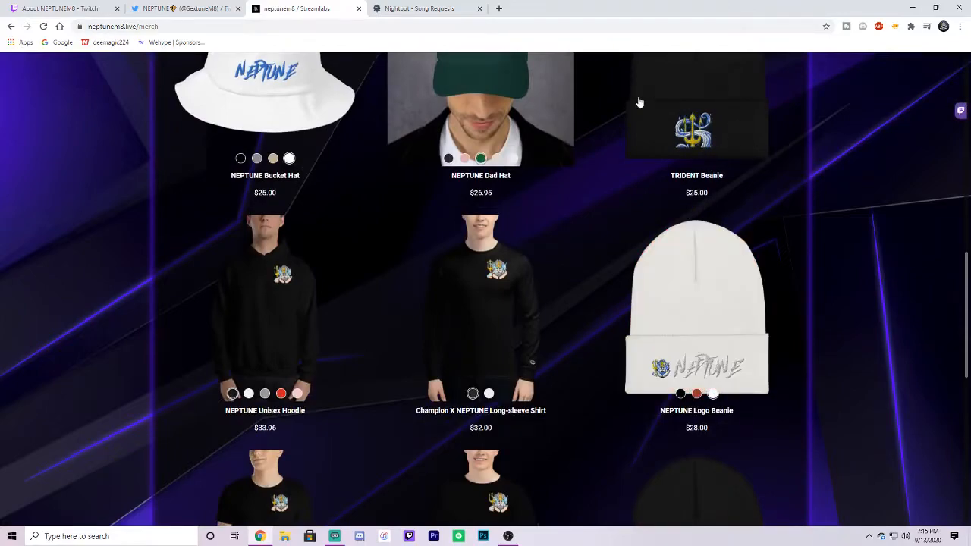
{"action": "left_click", "coordinate": [489, 393]}
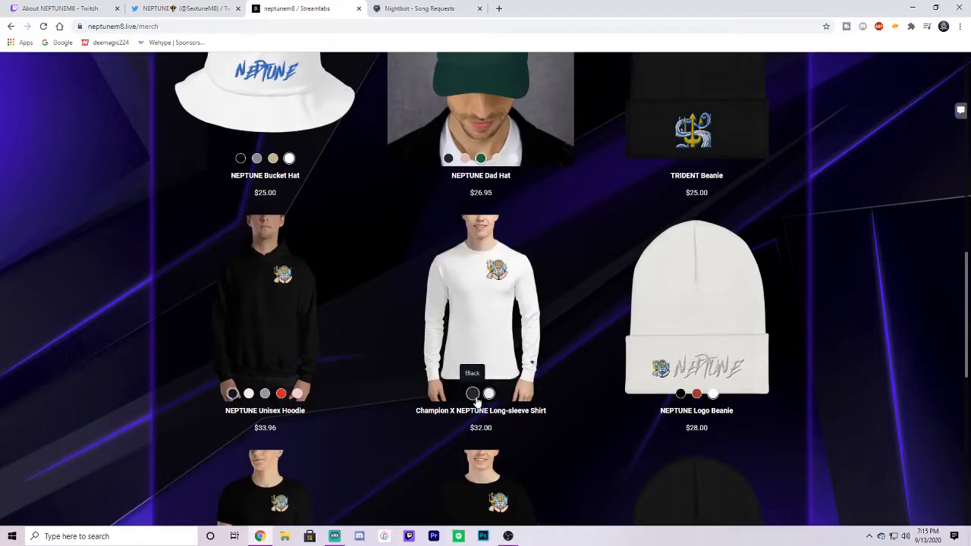
{"action": "left_click", "coordinate": [249, 394]}
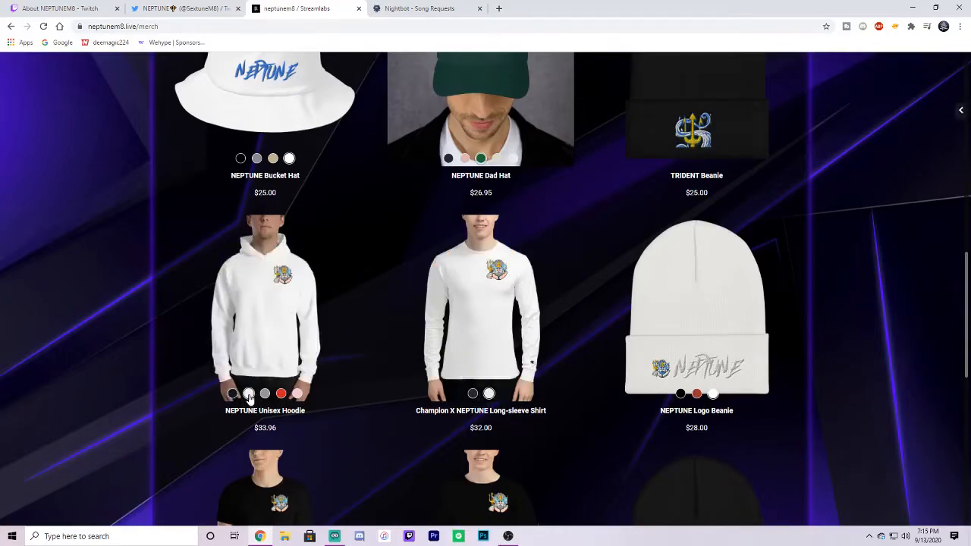
Open the white NEPTUNE Unisex Hoodie's product page, inspect its back print enlarged, and return to the store
{"action": "left_click", "coordinate": [263, 319]}
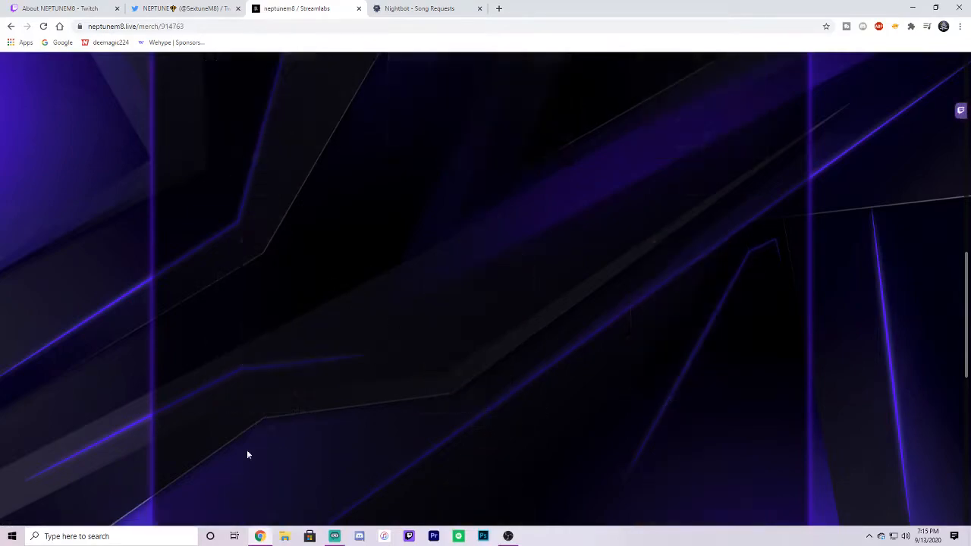
{"action": "left_click", "coordinate": [323, 225]}
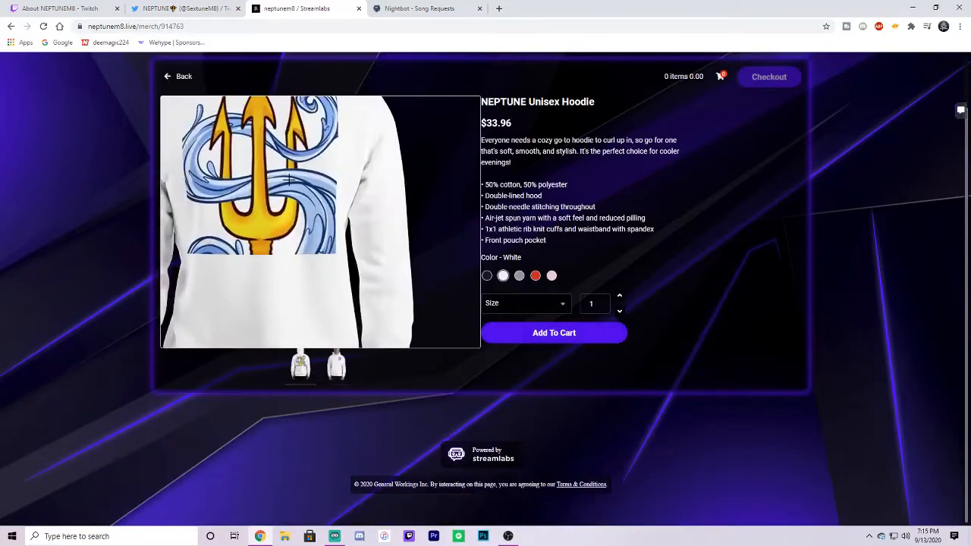
{"action": "left_click", "coordinate": [302, 299]}
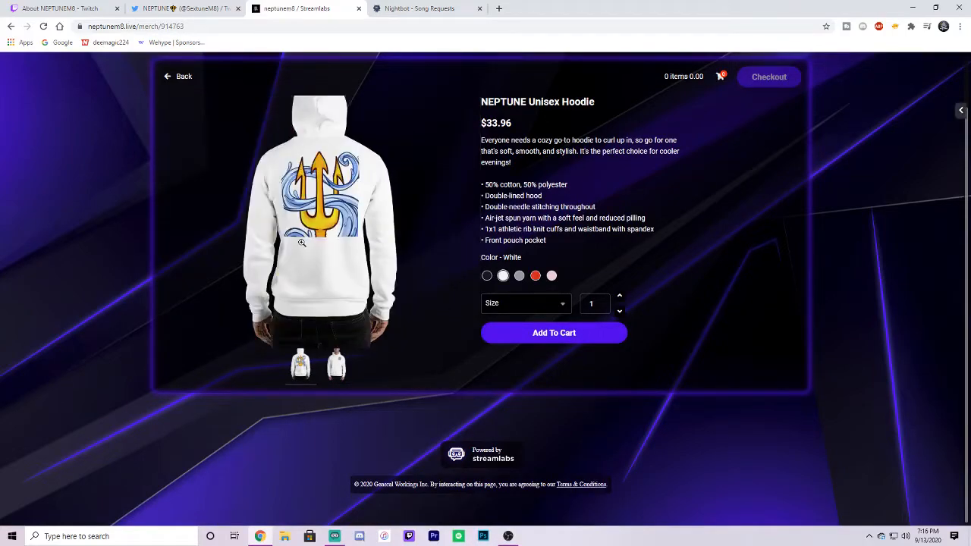
{"action": "left_click", "coordinate": [177, 79]}
Preview the NEPTUNE Unisex Hoodie in grey, red and pink
{"action": "left_click", "coordinate": [265, 394]}
{"action": "left_click", "coordinate": [281, 394]}
{"action": "left_click", "coordinate": [297, 394]}
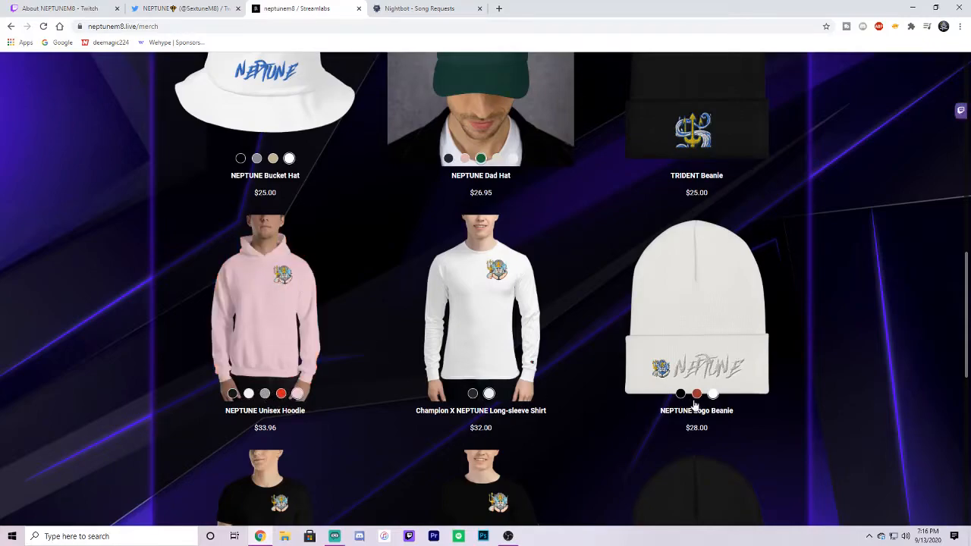
Preview the NEPTUNE Beanie in white and red, and look over the remaining tees and stickers in the store
{"action": "scroll", "coordinate": [697, 406], "scroll_direction": "down", "scroll_amount": 4}
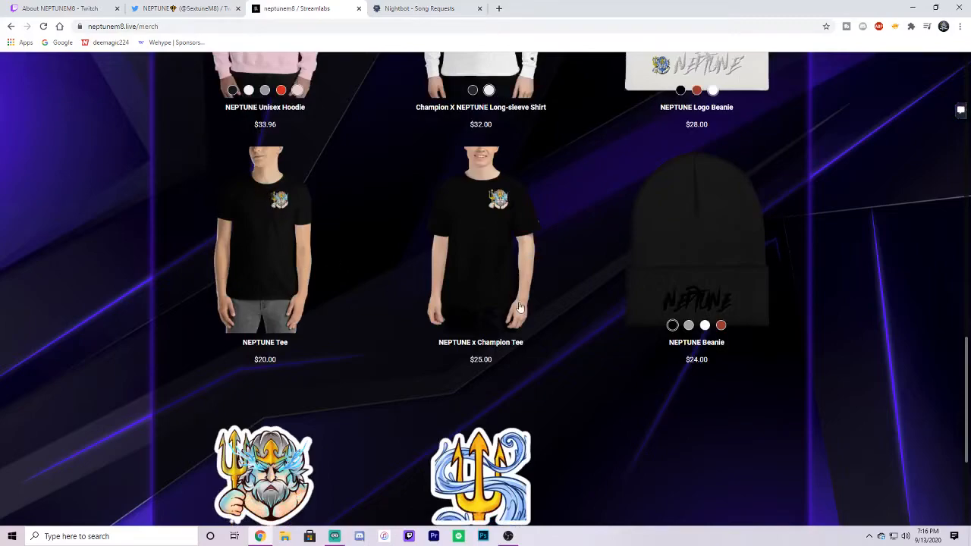
{"action": "left_click", "coordinate": [705, 326]}
{"action": "left_click", "coordinate": [721, 326]}
{"action": "scroll", "coordinate": [683, 338], "scroll_direction": "down", "scroll_amount": 3}
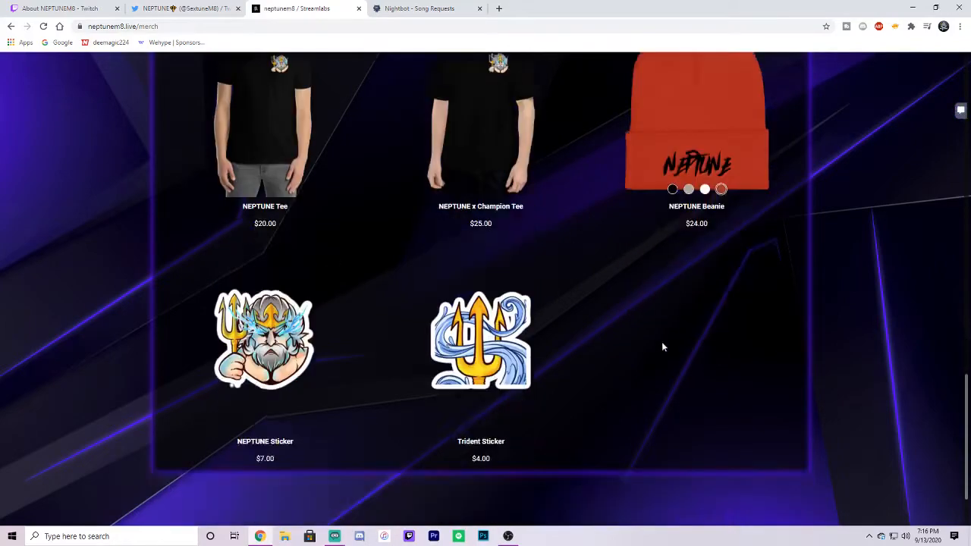
{"action": "scroll", "coordinate": [500, 328], "scroll_direction": "up", "scroll_amount": 20}
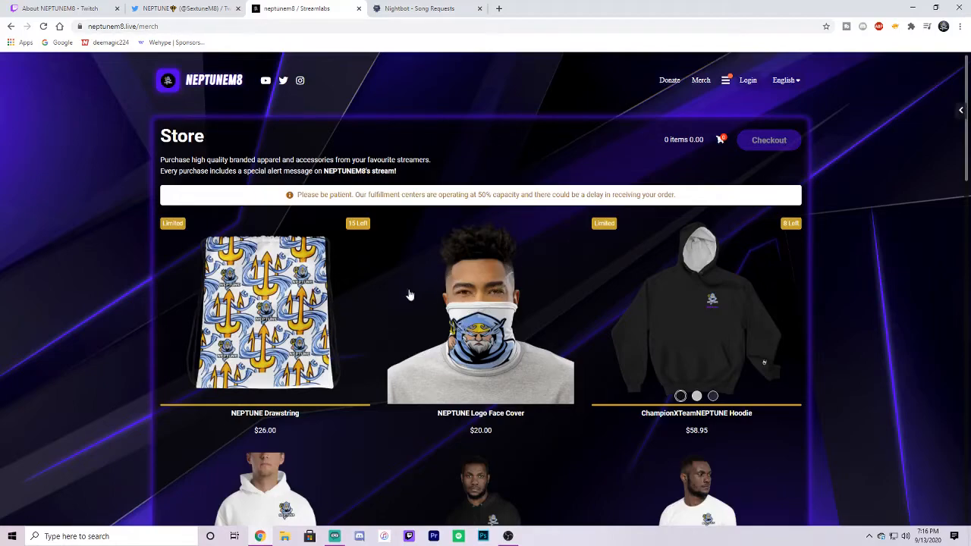
Open the NEPTUNE Drawstring's product page, examine its photo and details, and return to the store
{"action": "left_click", "coordinate": [280, 301]}
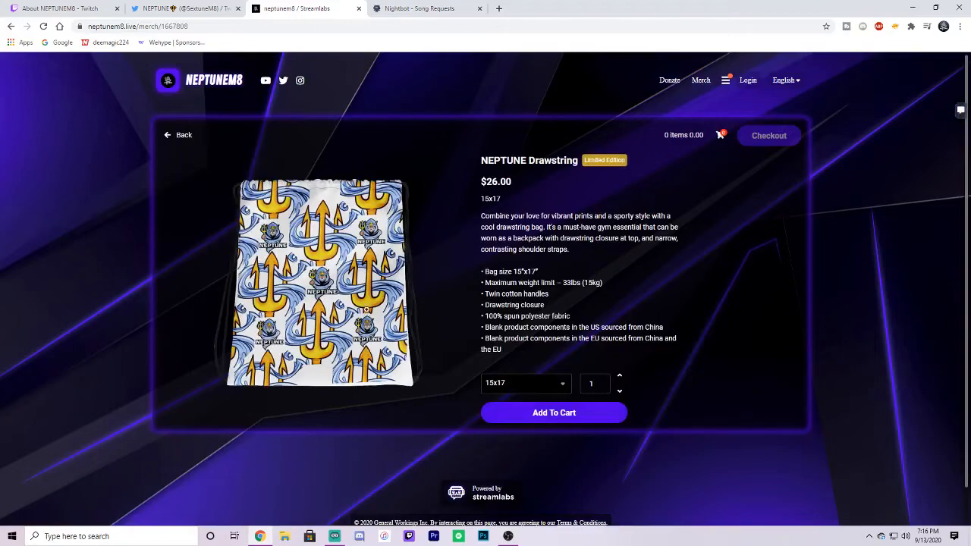
{"action": "left_click", "coordinate": [318, 287]}
{"action": "left_click", "coordinate": [281, 170]}
{"action": "left_click", "coordinate": [180, 136]}
Switch to the Twitter profile, highlight its handle, and view and close the profile photo
{"action": "left_click", "coordinate": [221, 6]}
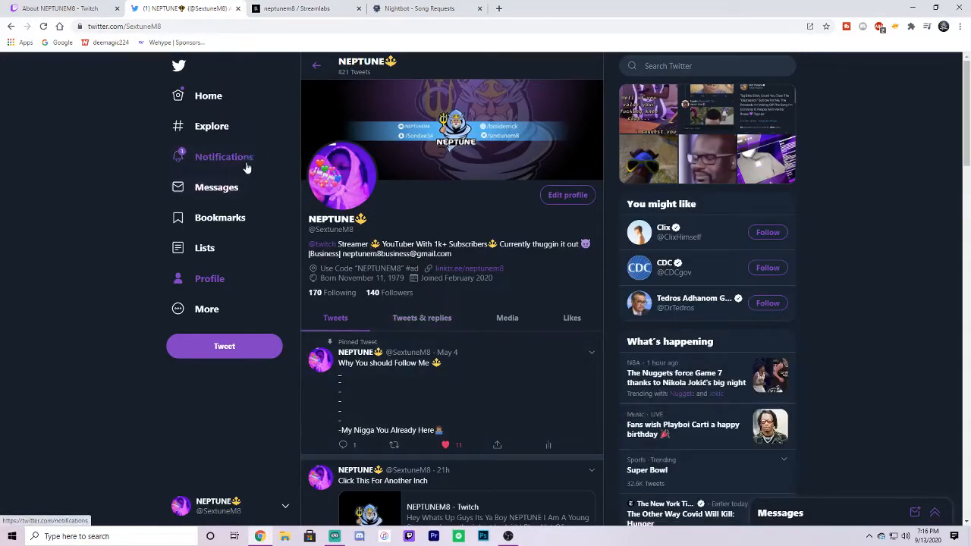
{"action": "left_click_drag", "start_coordinate": [356, 231], "coordinate": [309, 238]}
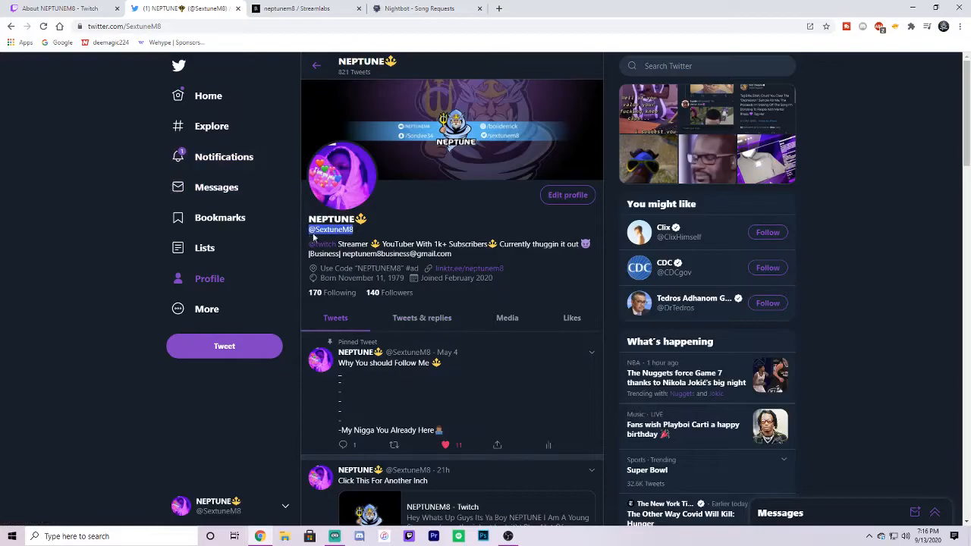
{"action": "left_click", "coordinate": [349, 174]}
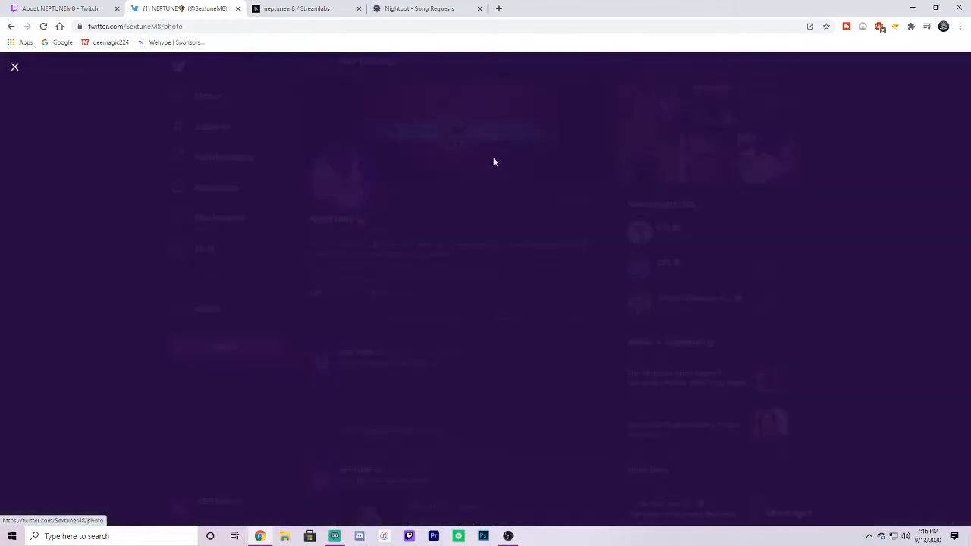
{"action": "left_click", "coordinate": [385, 275]}
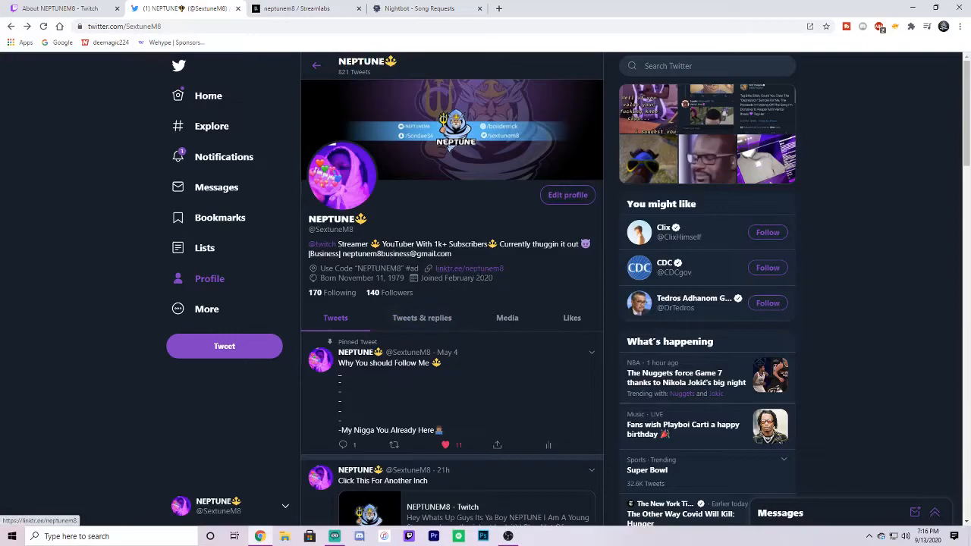
Look through the tweets on the Twitter profile, including the Twitch channel link, and return to the profile header
{"action": "scroll", "coordinate": [440, 326], "scroll_direction": "down", "scroll_amount": 2}
{"action": "scroll", "coordinate": [443, 330], "scroll_direction": "up", "scroll_amount": 2}
{"action": "scroll", "coordinate": [443, 352], "scroll_direction": "down", "scroll_amount": 5}
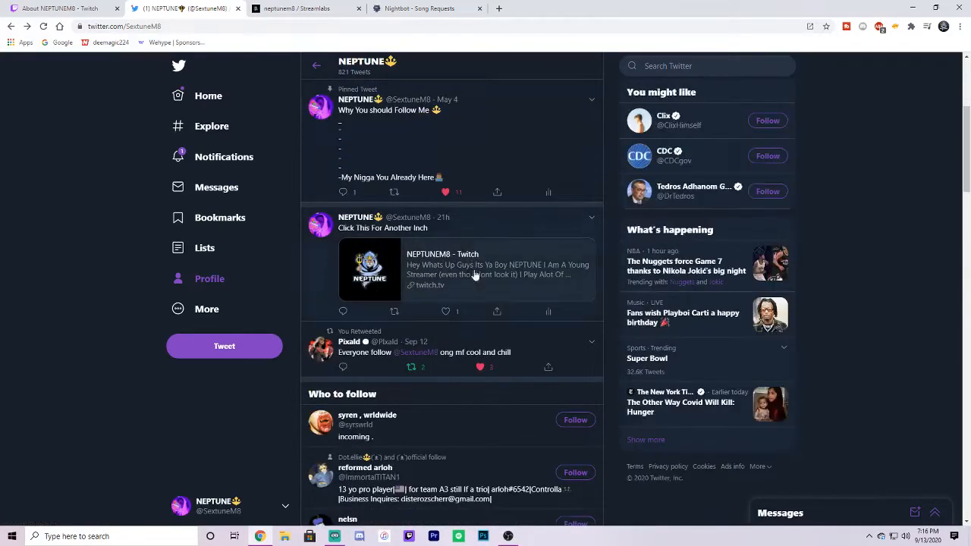
{"action": "scroll", "coordinate": [440, 270], "scroll_direction": "up", "scroll_amount": 3}
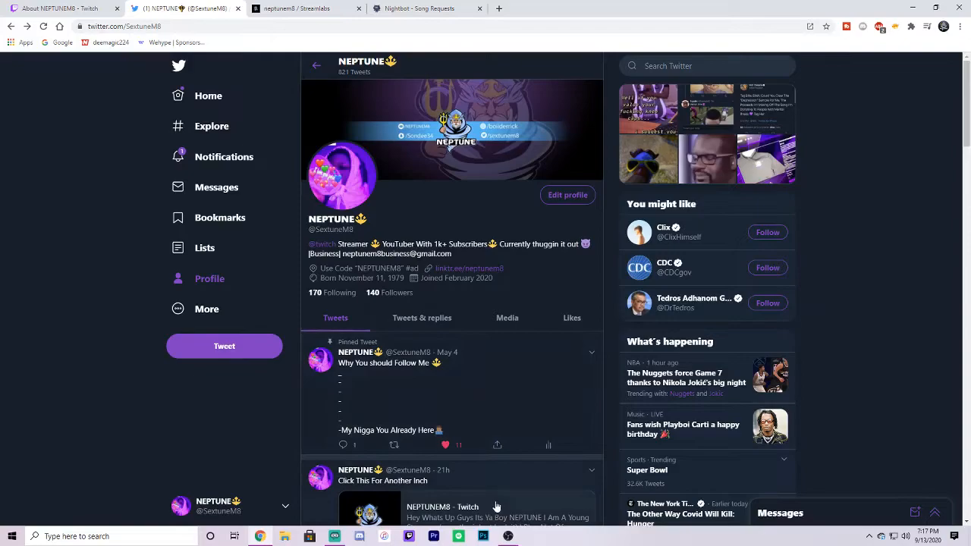
Open the Twitter profile photo again and switch to the OBS window
{"action": "left_click", "coordinate": [341, 195]}
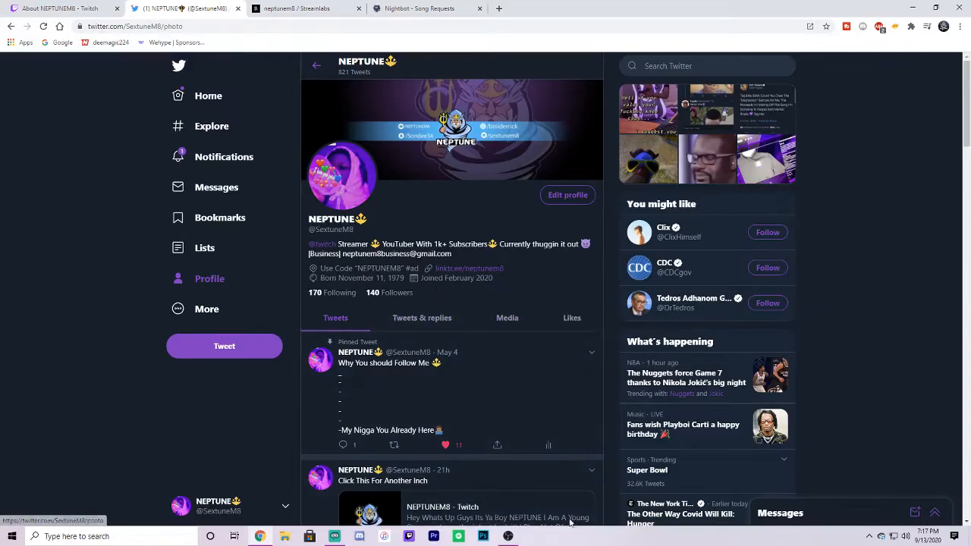
{"action": "left_click", "coordinate": [508, 537]}
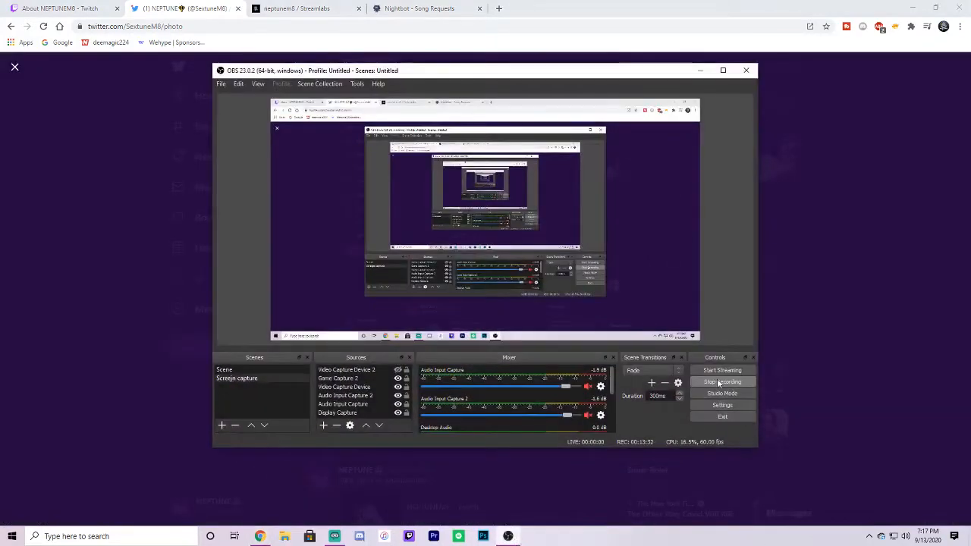